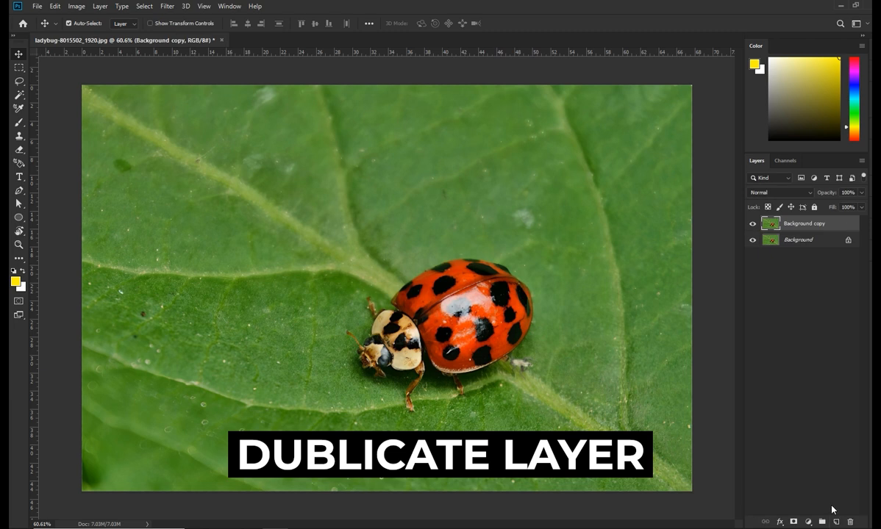
Step: Trace a closed Pen tool path around the ladybug's red spotted shell on the Background copy layer
scroll(480, 350, up, 10)
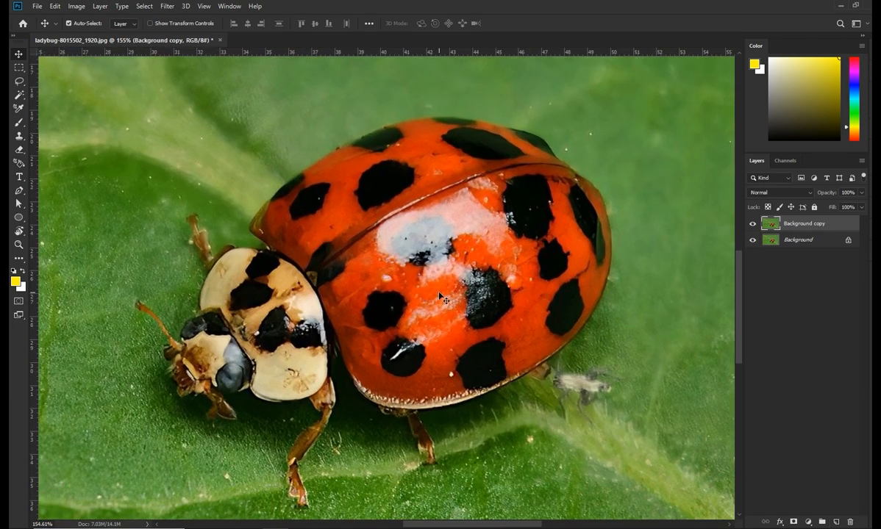
drag(480, 350, 458, 339)
click(20, 191)
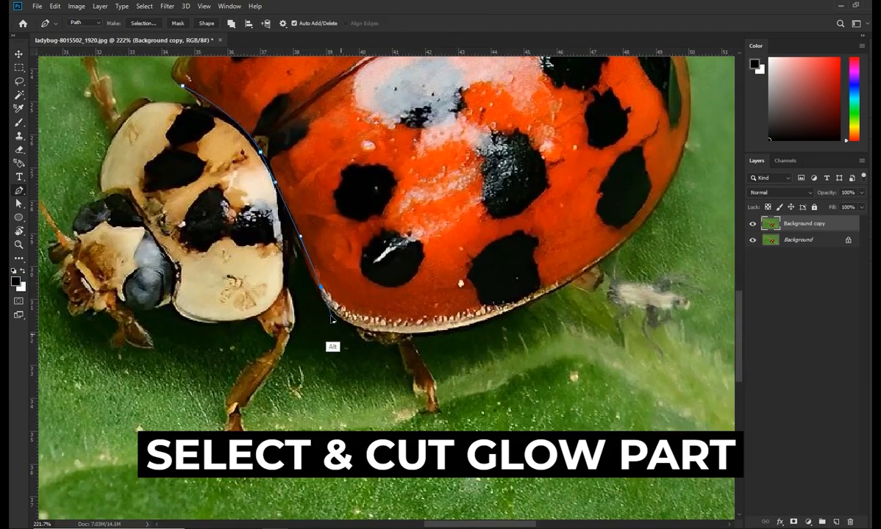
mouse_move(430, 332)
mouse_down()
mouse_move(516, 323)
mouse_move(500, 324)
mouse_move(393, 445)
mouse_up()
drag(560, 290, 599, 230)
drag(603, 258, 624, 334)
drag(552, 170, 531, 239)
scroll(525, 146, up, 4)
drag(530, 237, 524, 227)
drag(256, 156, 227, 153)
scroll(227, 153, down, 4)
drag(136, 232, 368, 210)
scroll(342, 176, up, 3)
drag(333, 180, 254, 218)
drag(152, 324, 136, 349)
click(153, 374)
scroll(299, 299, down, 4)
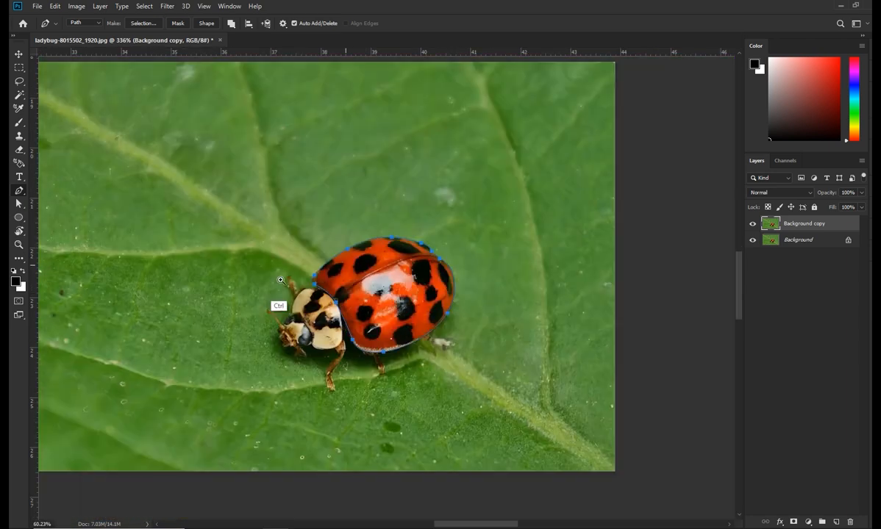
Step: Convert the shell path into a selection and copy the selected shell onto its own layer
key(ctrl+Return)
key(v)
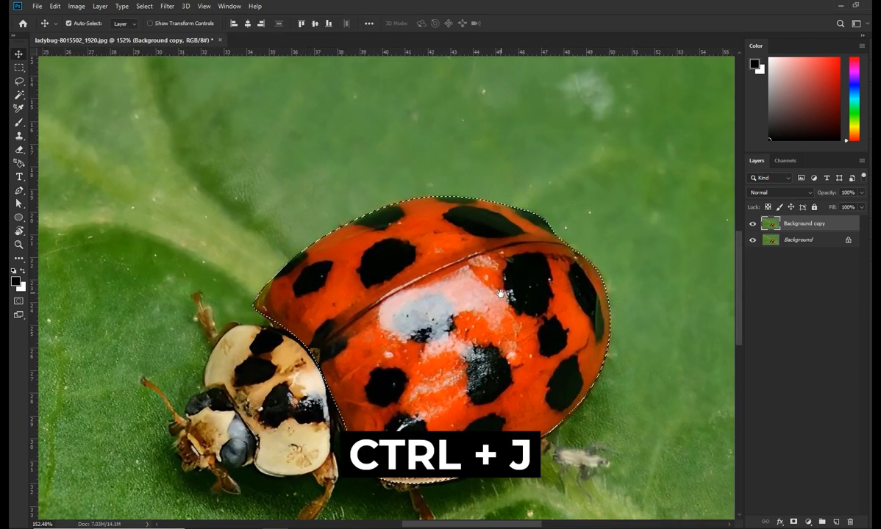
scroll(497, 275, down, 1)
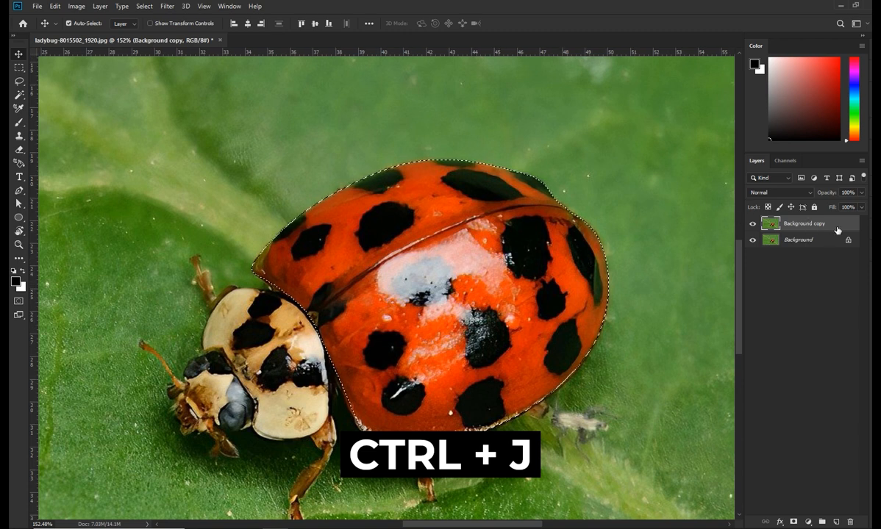
key(ctrl+j)
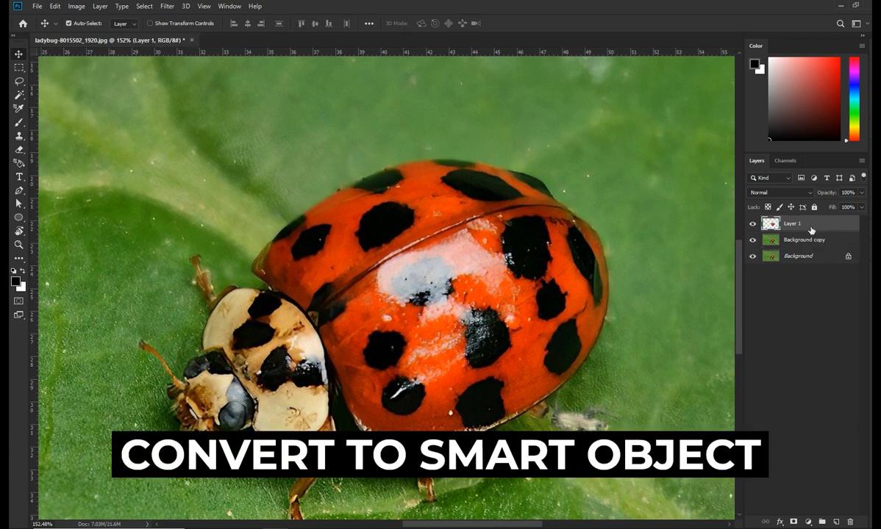
Step: Convert the cut-out shell layer to a smart object and hide it
right_click(768, 223)
click(751, 230)
click(753, 223)
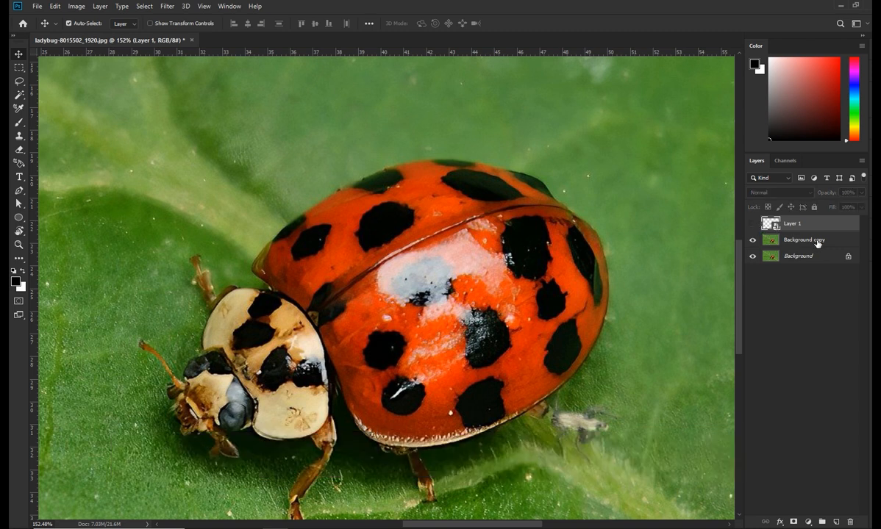
Step: Select the Background copy layer and preview the cut-out shell in isolation, restoring the layer visibility
click(818, 244)
alt+click(752, 225)
alt+click(752, 225)
alt+click(752, 225)
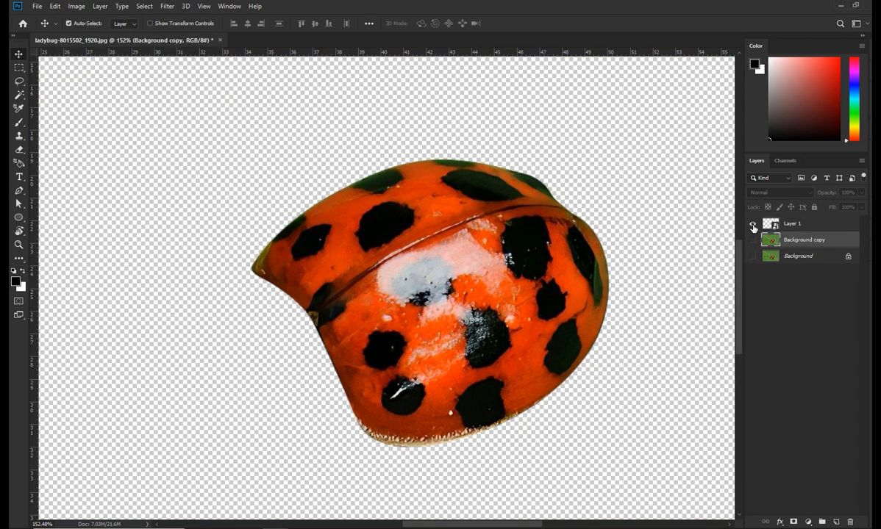
alt+click(752, 226)
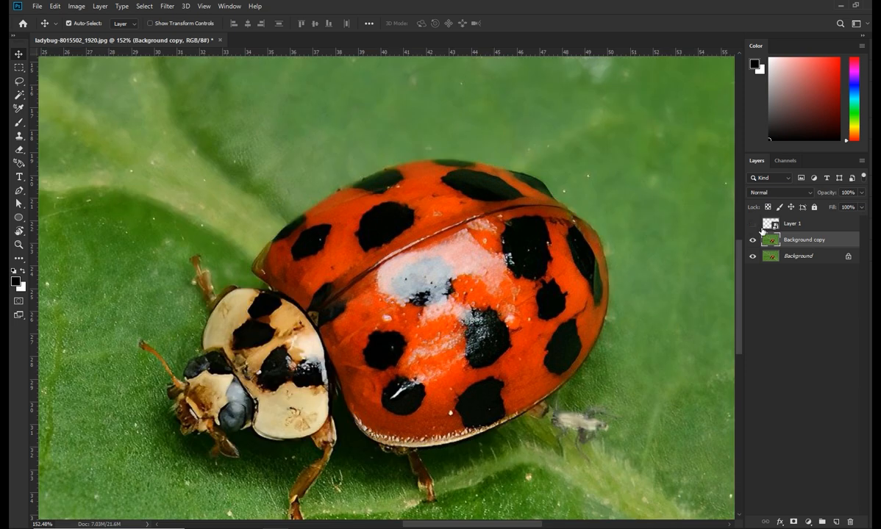
Step: Add an Exposure adjustment layer above Background copy and darken the scene with an exposure of -3.94
click(807, 522)
click(780, 368)
drag(208, 93, 640, 114)
drag(620, 177, 578, 178)
scroll(327, 310, down, 6)
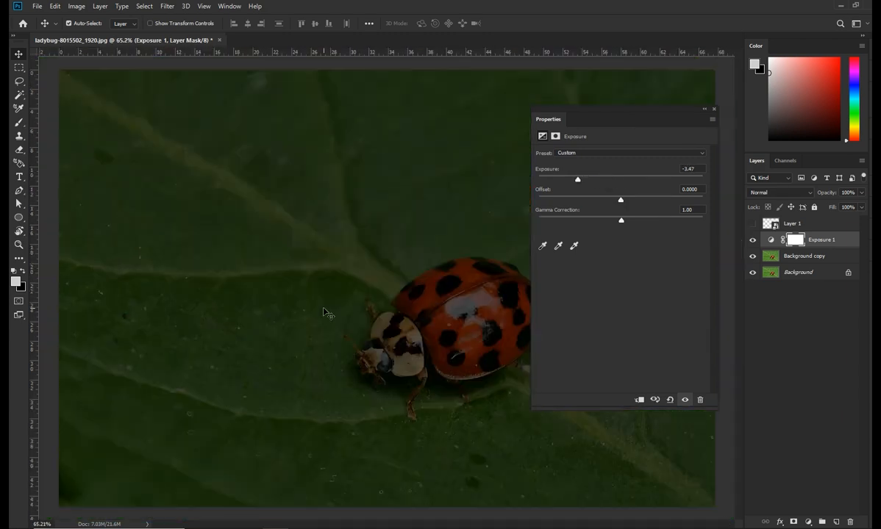
scroll(429, 303, up, 2)
drag(428, 303, 270, 270)
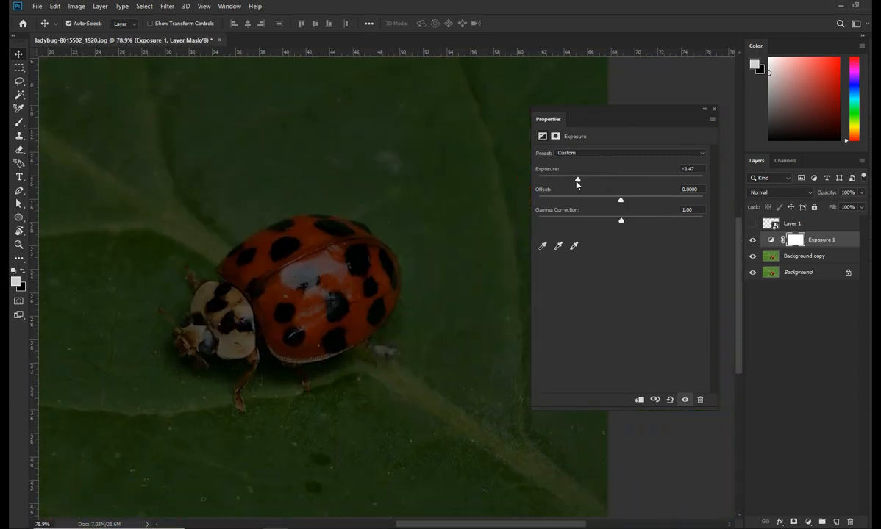
drag(577, 181, 572, 180)
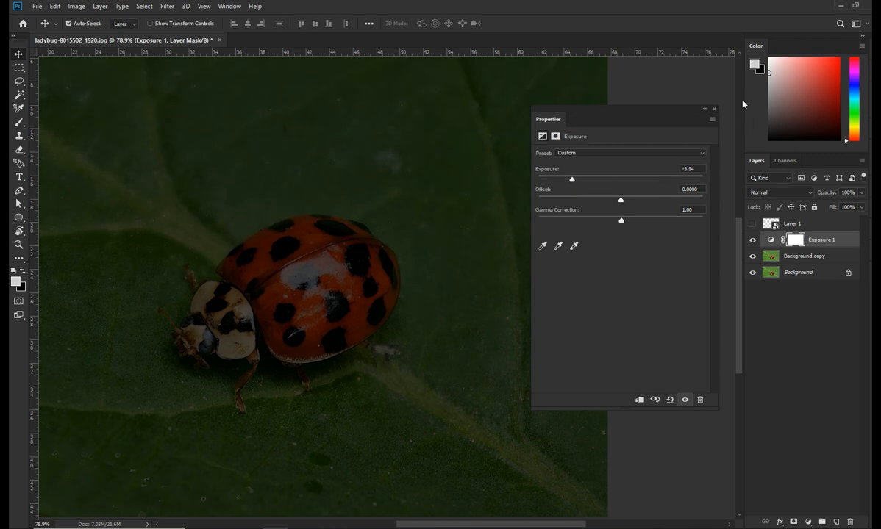
click(713, 109)
Step: Clip the Exposure adjustment to the Background copy layer and make the shell layer visible again
right_click(854, 244)
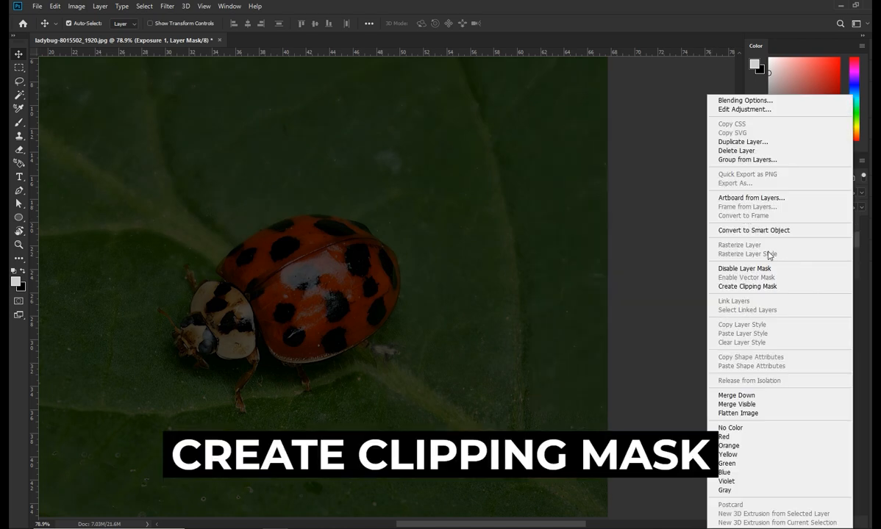
click(769, 284)
scroll(316, 253, down, 3)
scroll(443, 289, up, 2)
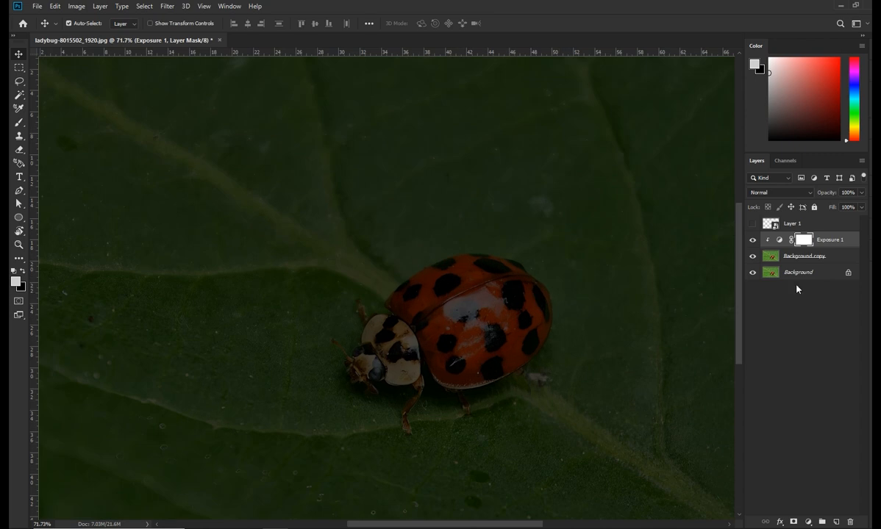
click(752, 224)
scroll(508, 316, down, 3)
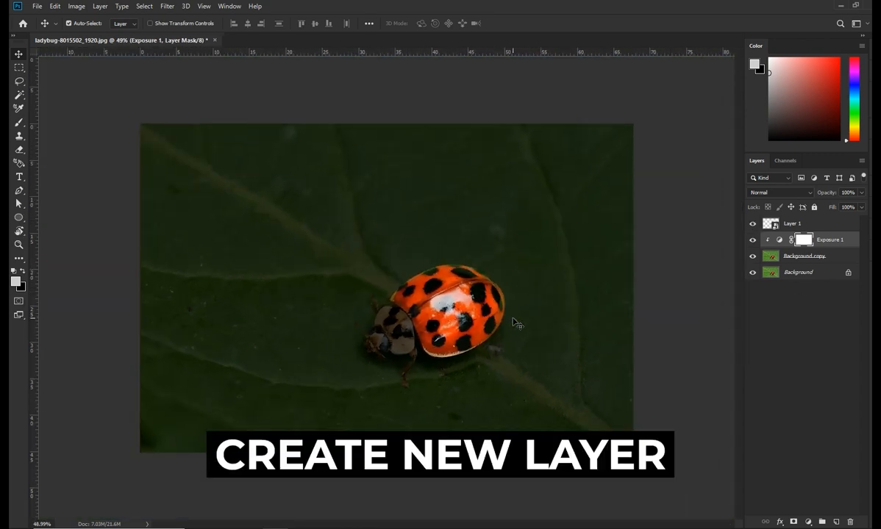
Step: Add an empty layer clipped to the shell layer and sample the shell's orange-red as the foreground colour
click(779, 224)
click(836, 521)
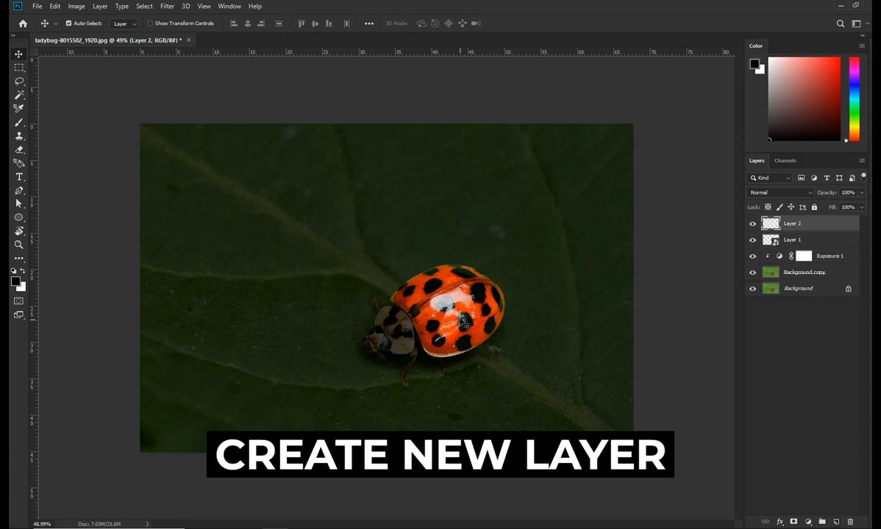
scroll(393, 283, up, 5)
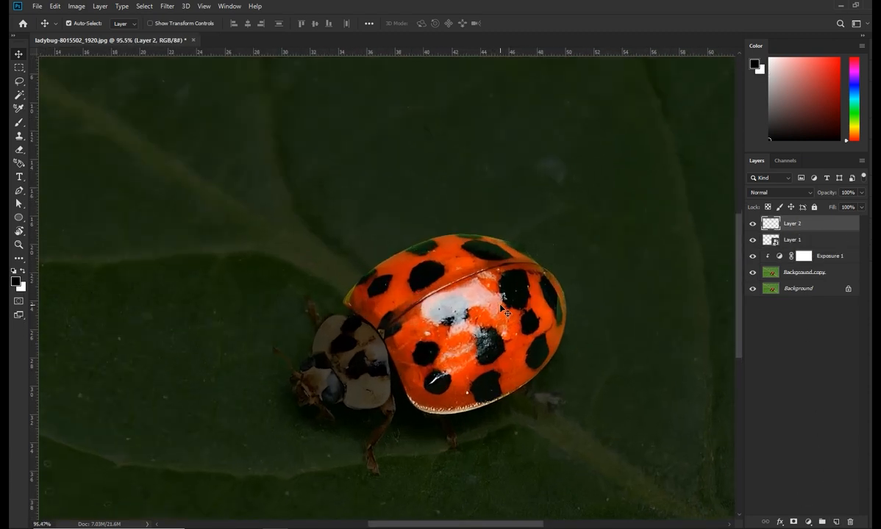
key(i)
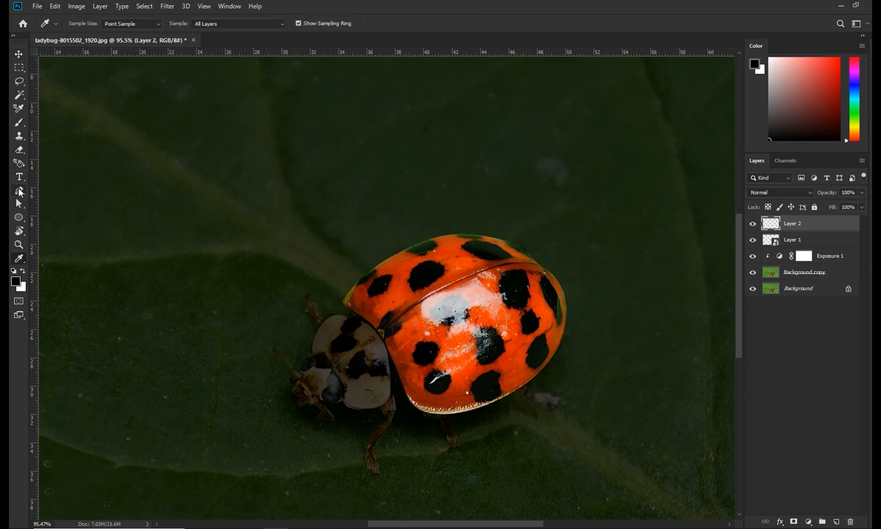
click(502, 261)
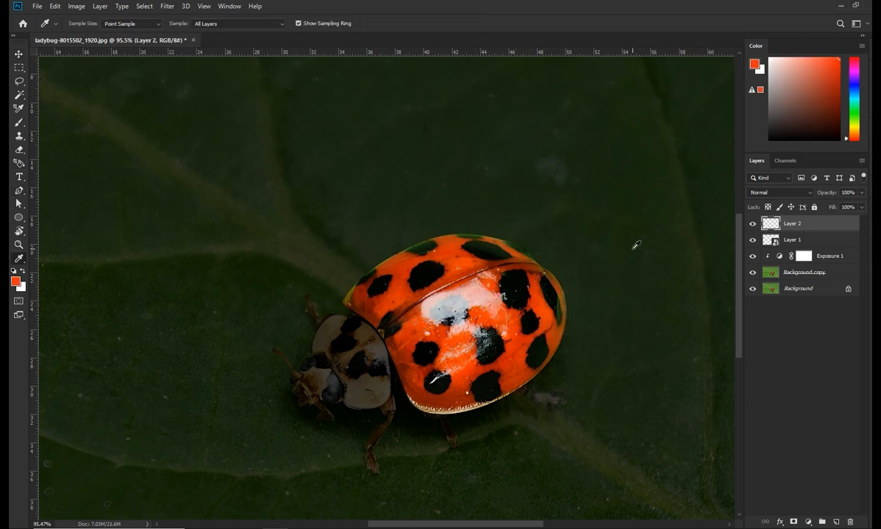
right_click(814, 227)
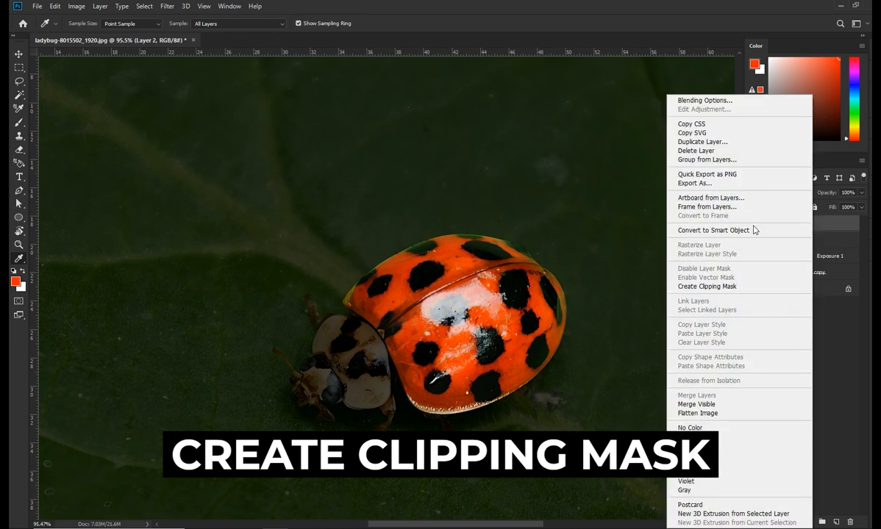
click(724, 286)
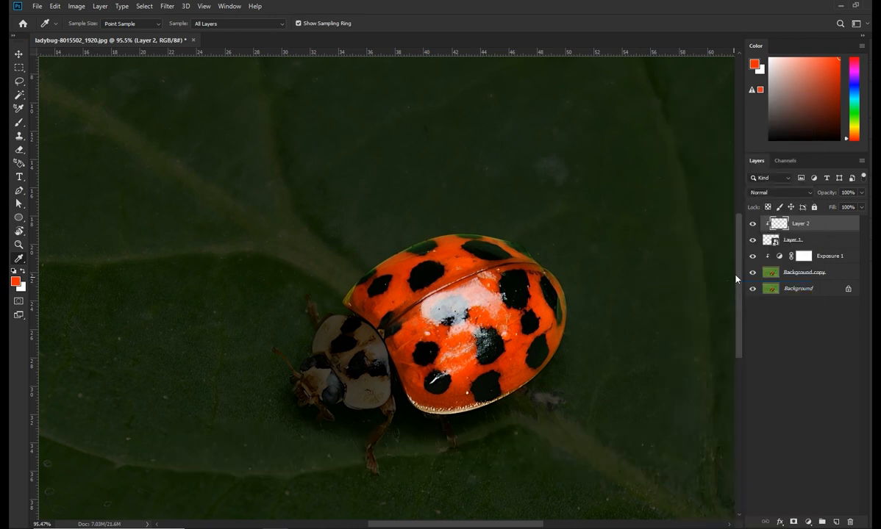
Step: Shift the foreground hue to a brighter orange and fill the clipped layer above the shell with it
drag(854, 139, 858, 138)
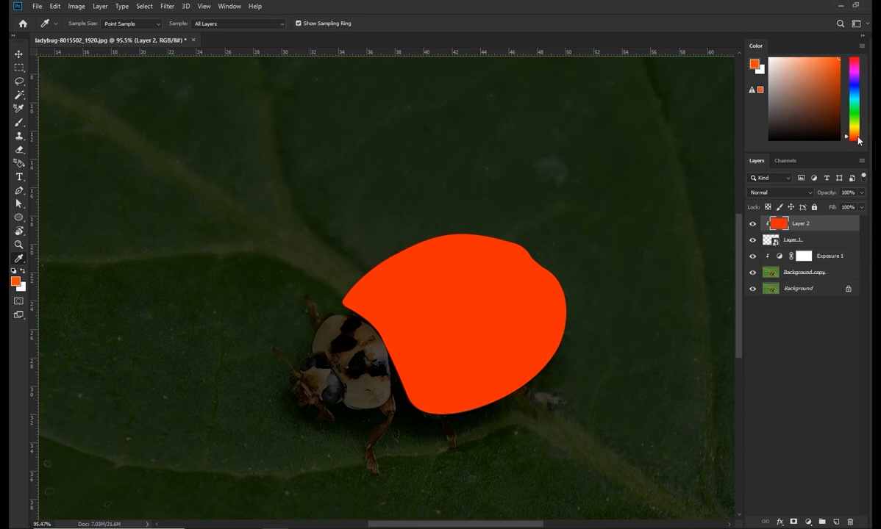
click(814, 101)
key(c)
scroll(520, 300, down, 2)
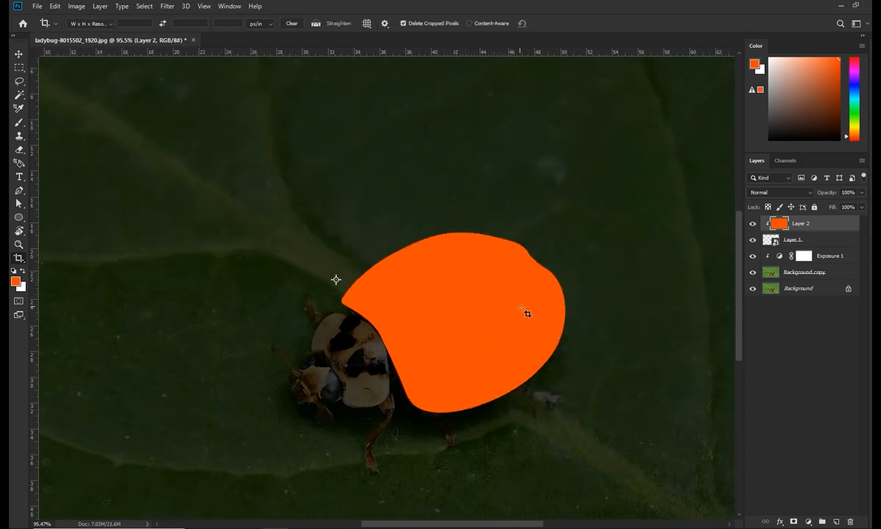
key(v)
scroll(526, 310, up, 4)
drag(529, 313, 468, 292)
Step: Set the fill layer's Blend If underlying range to 59/95 for the shadows and 241/255 for the highlights
double_click(835, 225)
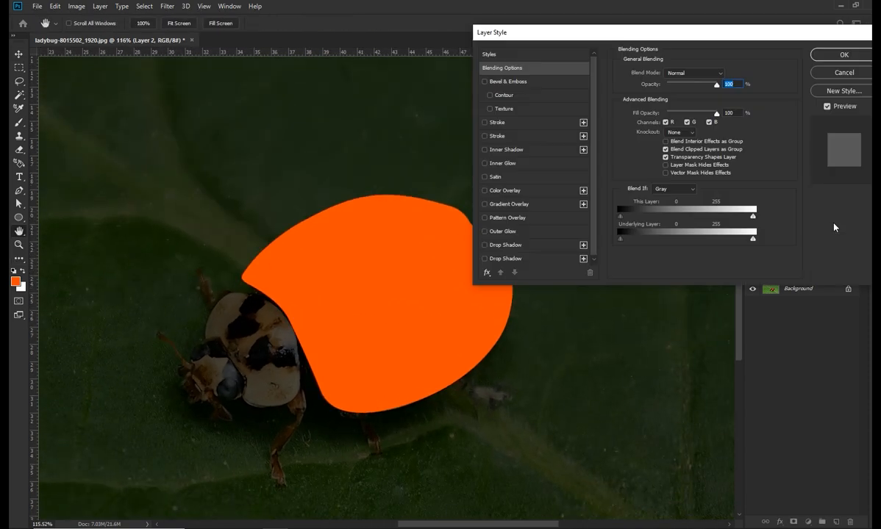
drag(621, 239, 653, 243)
mouse_move(752, 239)
mouse_down()
mouse_move(723, 244)
mouse_move(736, 246)
mouse_up()
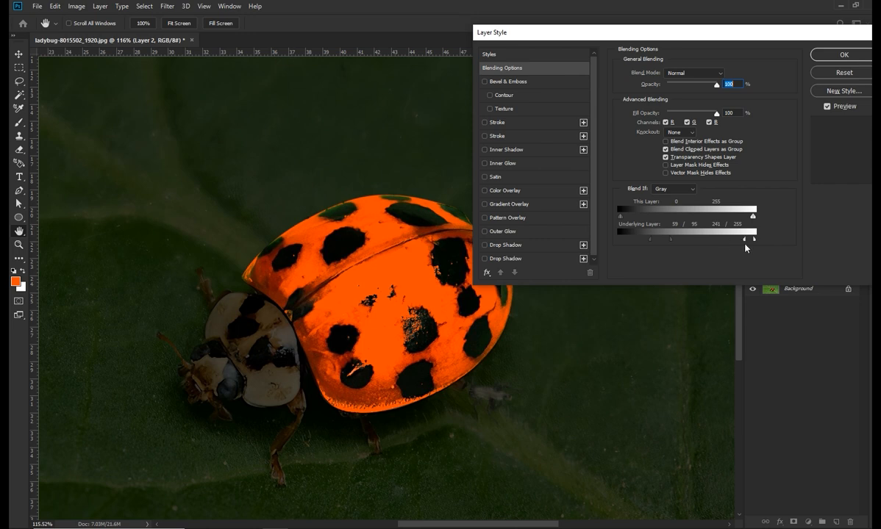
click(844, 56)
Step: Change the foreground colour to golden yellow and refill Layer 2 with it
scroll(512, 341, down, 4)
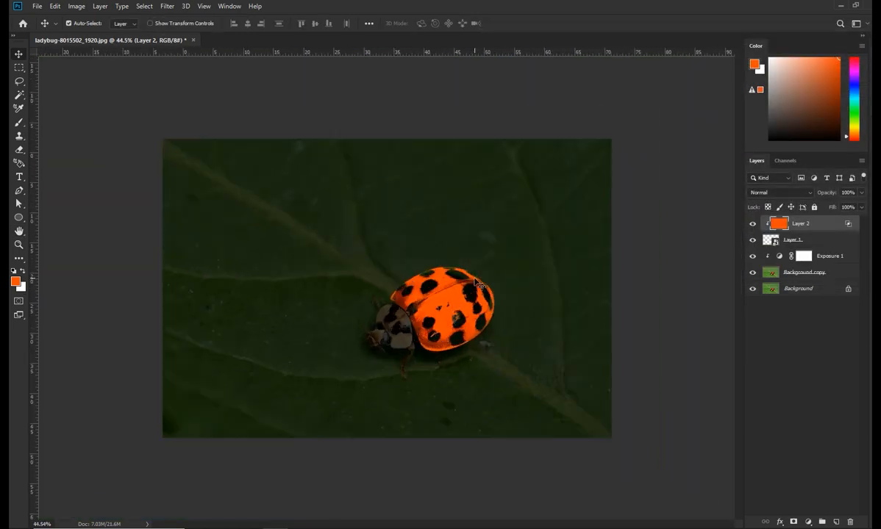
scroll(502, 297, up, 4)
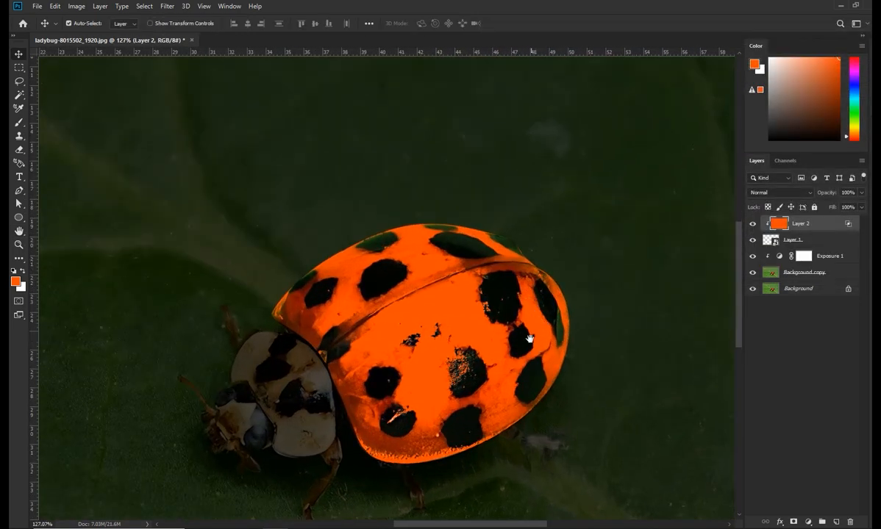
drag(854, 136, 854, 130)
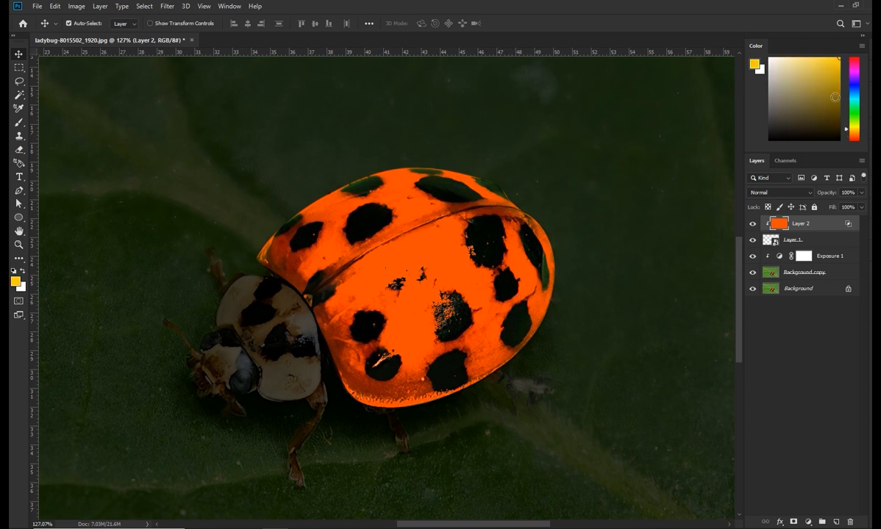
key(alt+BackSpace)
scroll(478, 272, down, 5)
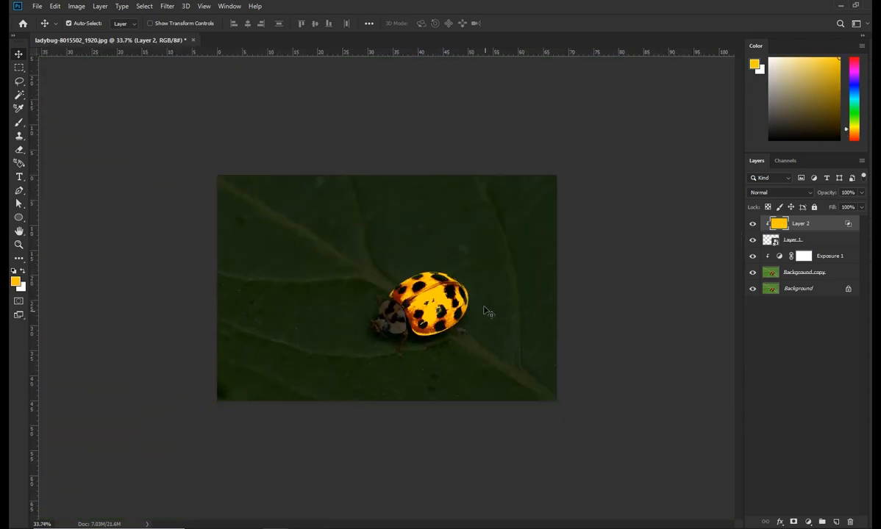
Step: Add another clipped layer above the yellow fill and fill it with orange
scroll(452, 285, up, 3)
scroll(520, 371, up, 3)
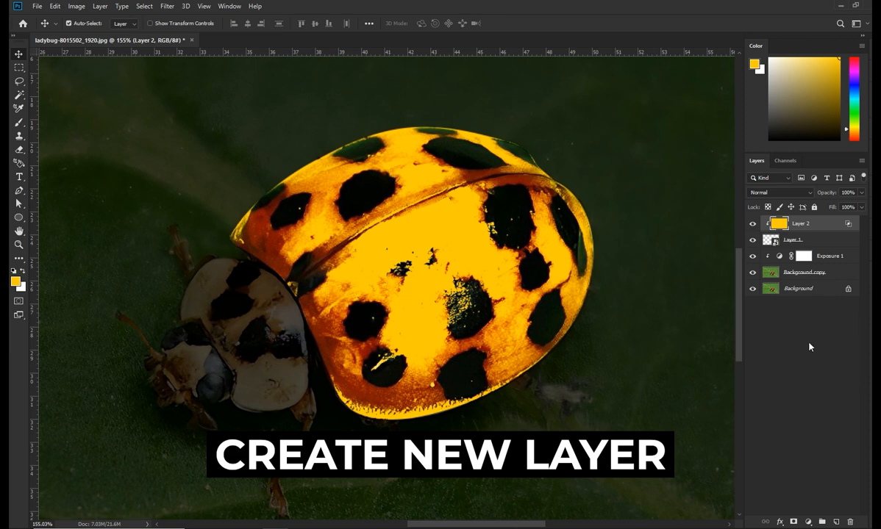
click(838, 523)
right_click(802, 224)
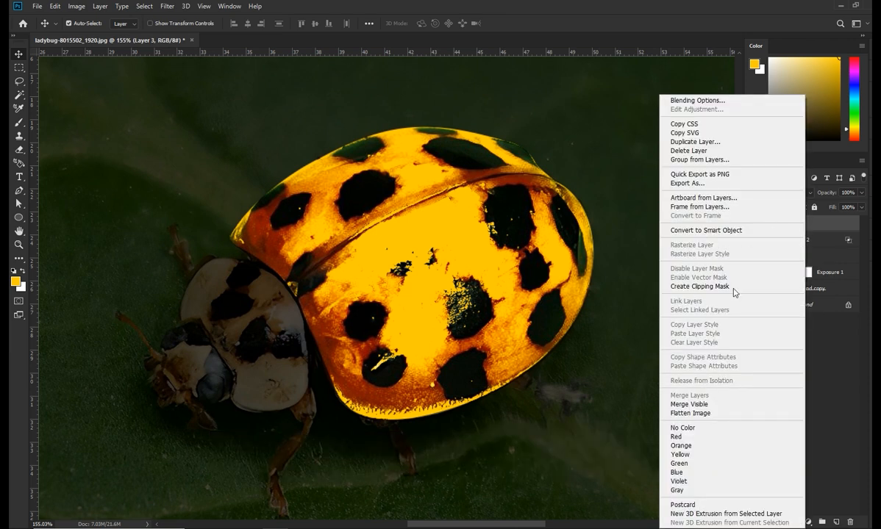
click(715, 286)
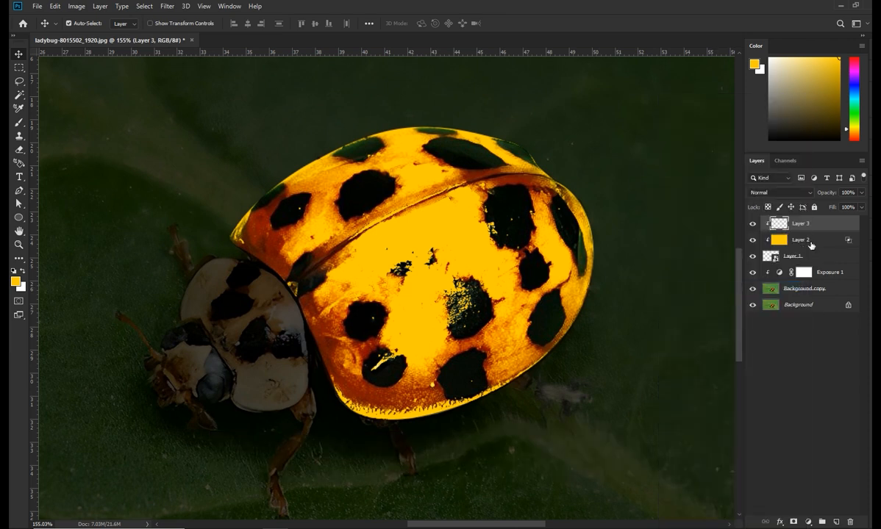
click(853, 133)
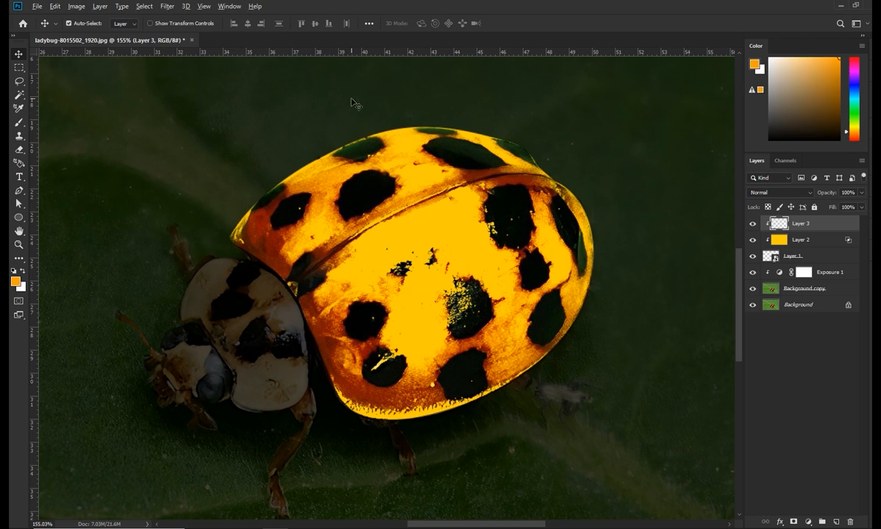
key(alt+BackSpace)
Step: Set the blend mode of the top orange layer to Darker Color
scroll(458, 251, down, 5)
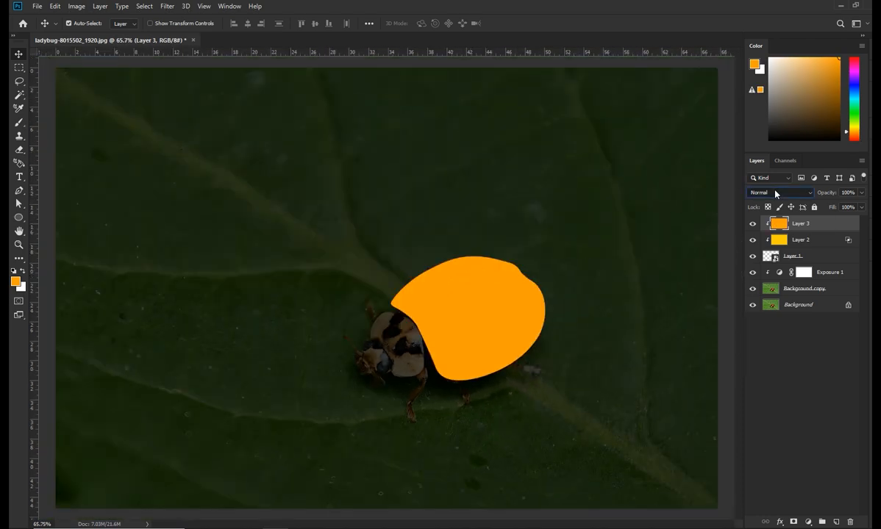
key(Down)
key(Down)
key(Down)
key(Down)
key(Down)
key(Down)
key(Up)
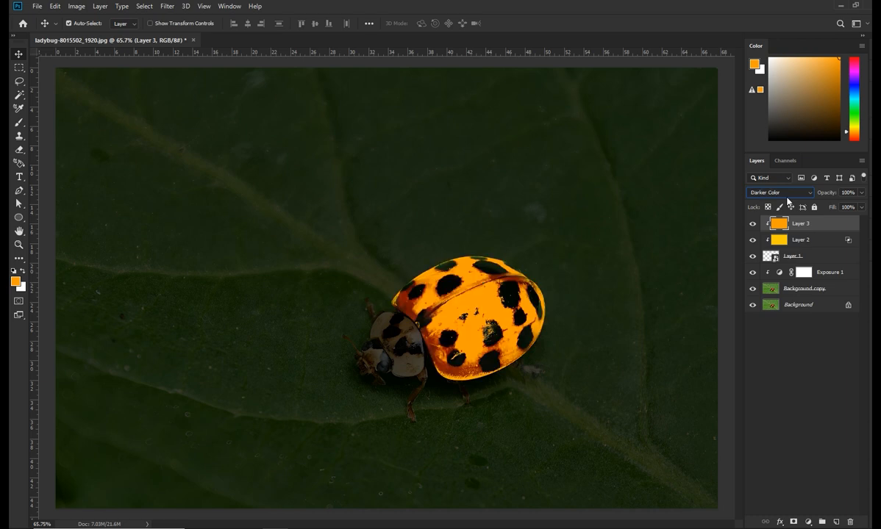
Step: Change the blend mode of the top orange layer to Overlay
key(Down)
key(Down)
key(Down)
key(Down)
key(Down)
key(Down)
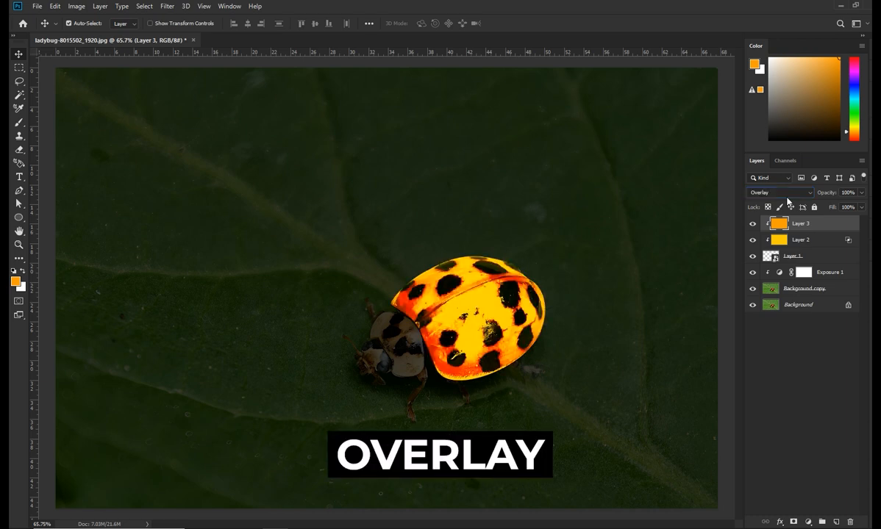
Step: Load the shell outline as a selection and use it to mask the orange Layer 3
click(817, 224)
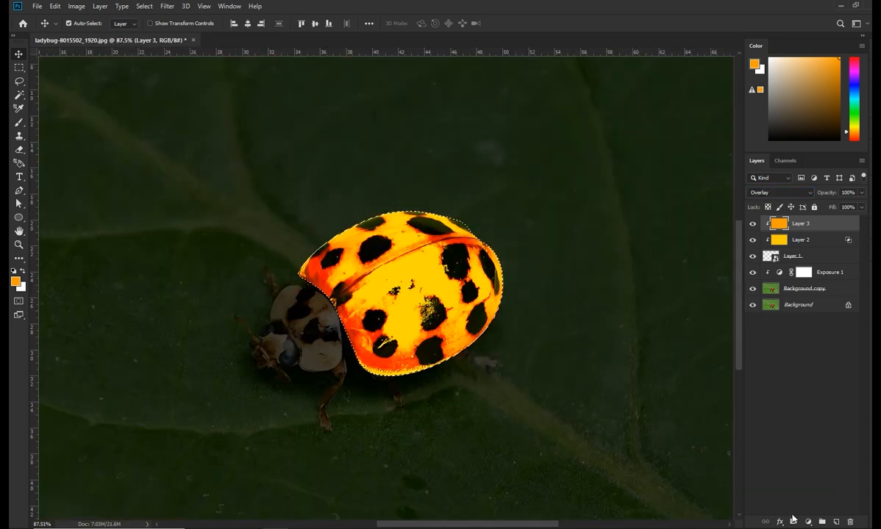
click(794, 522)
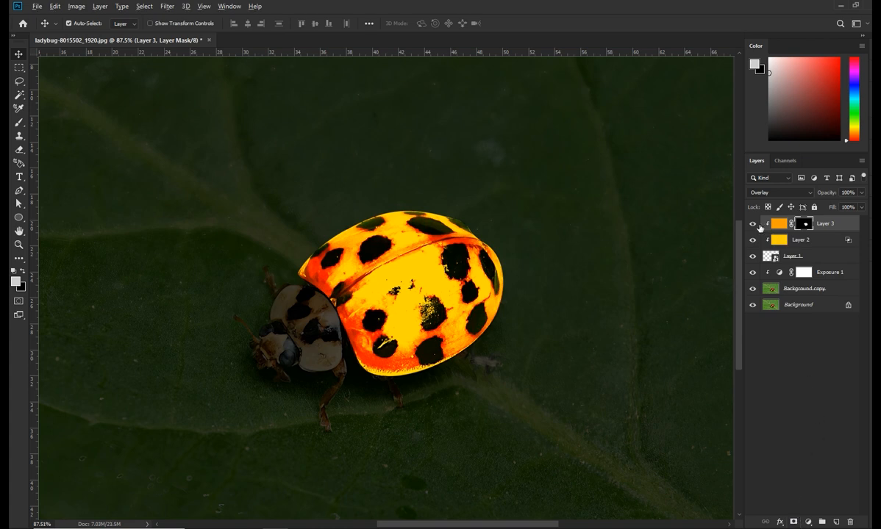
alt+click(752, 224)
alt+click(753, 227)
scroll(550, 291, up, 2)
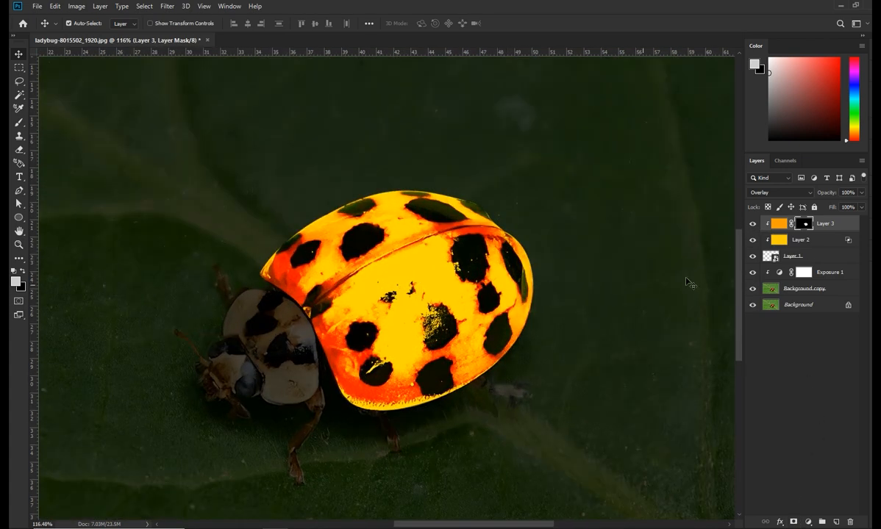
Step: Convert the masked orange Layer 3 to a Smart Object
right_click(839, 228)
click(738, 229)
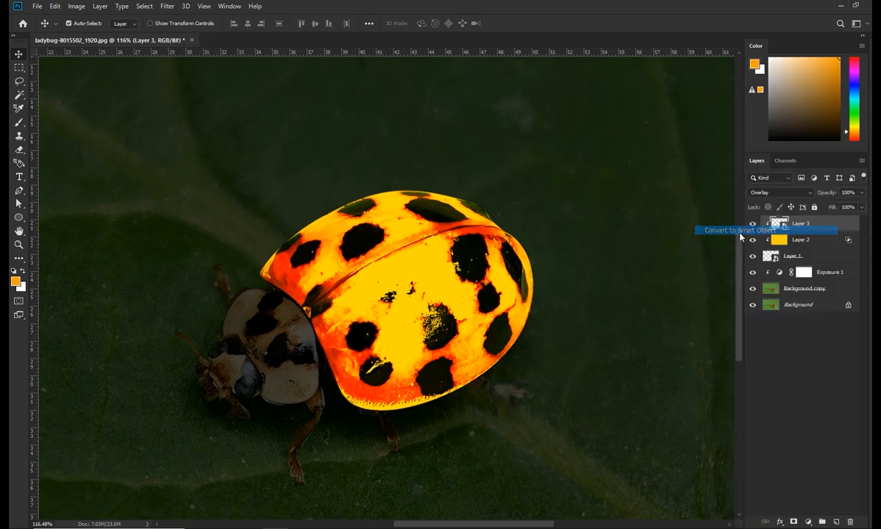
click(816, 256)
scroll(515, 297, down, 9)
scroll(515, 297, up, 4)
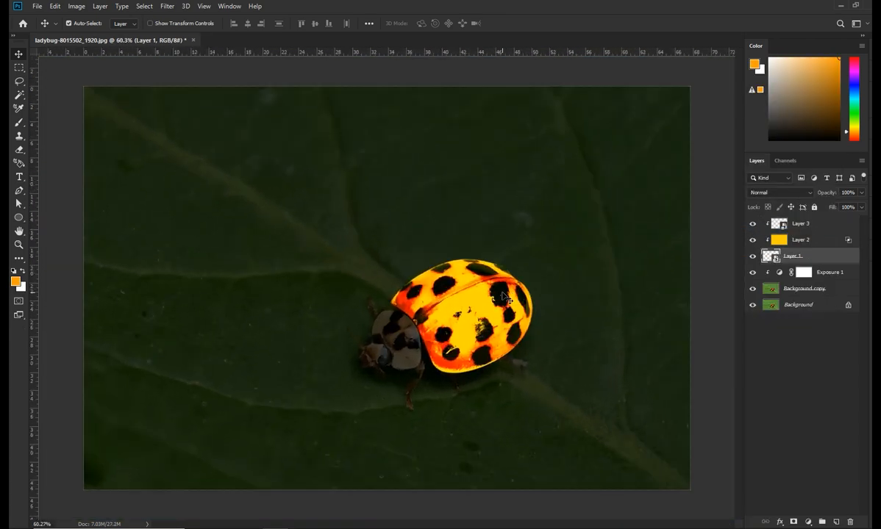
scroll(515, 297, up, 4)
Step: Add a new layer above Layer 3 and paint a golden-yellow glow around the shell with a soft brush of 800 and 500 px
click(801, 223)
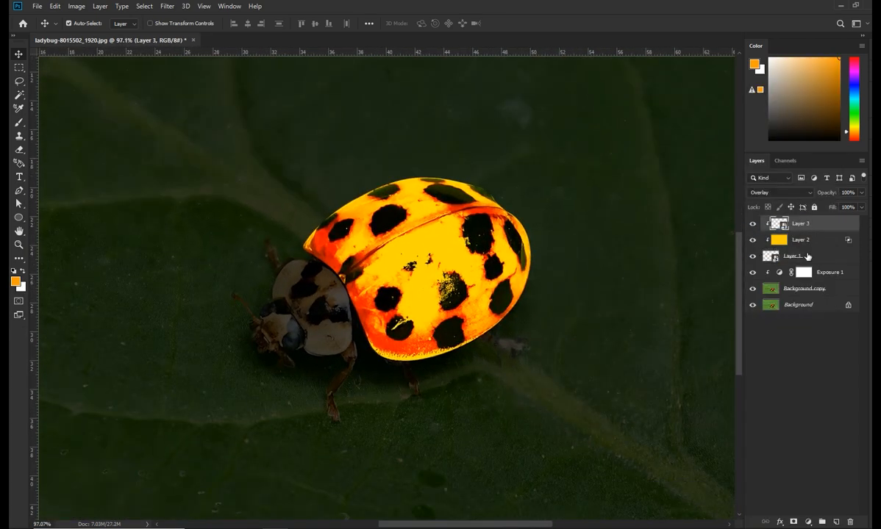
click(837, 522)
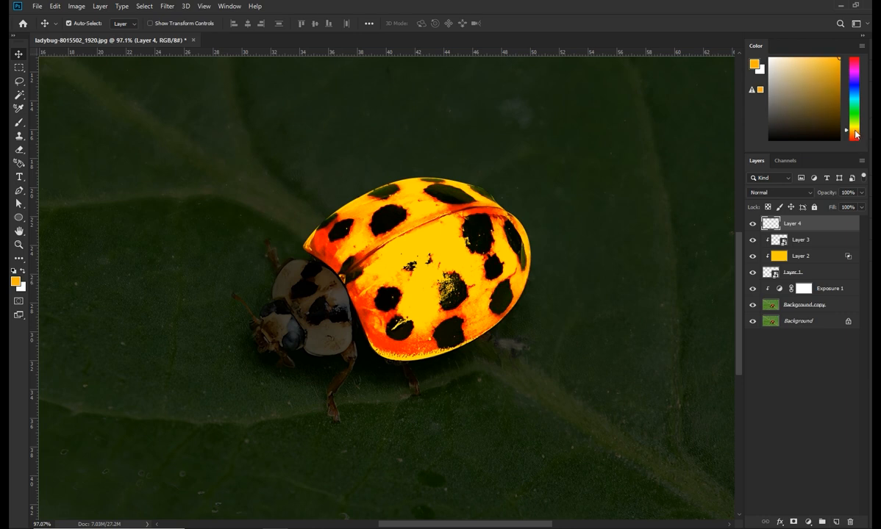
key(b)
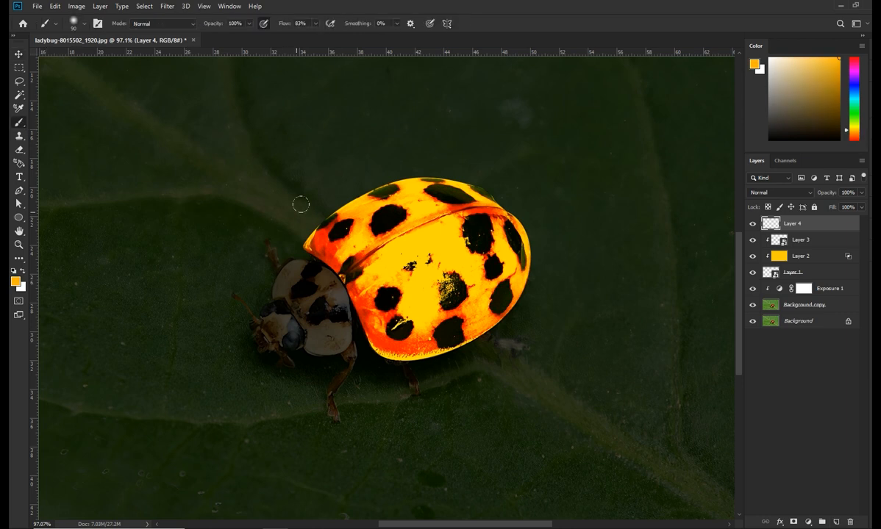
scroll(416, 219, down, 2)
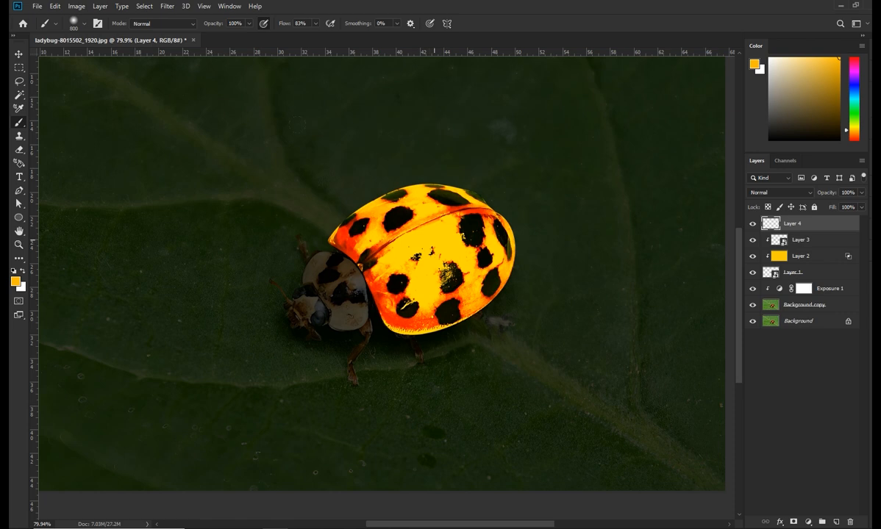
drag(433, 241, 406, 232)
drag(518, 221, 485, 246)
key(bracketleft)
key(bracketleft)
click(437, 284)
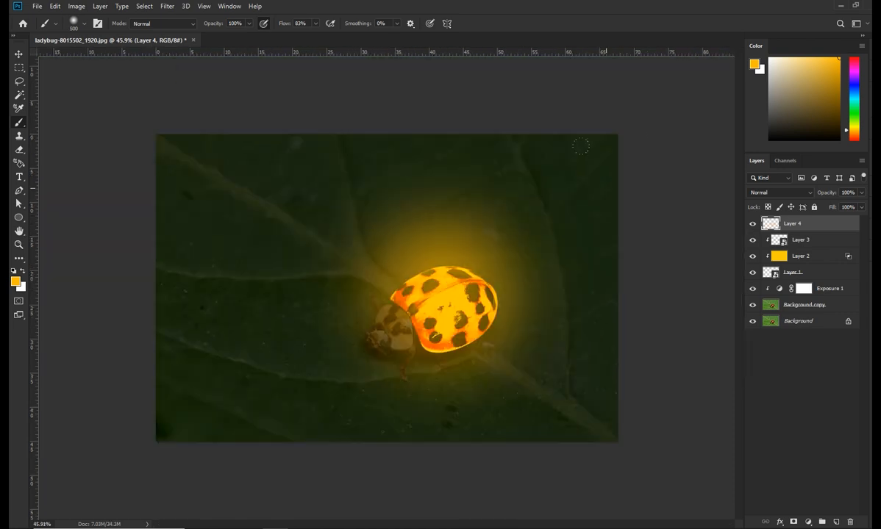
Step: Set the blend mode of the painted glow layer to Soft Light
click(766, 193)
click(711, 309)
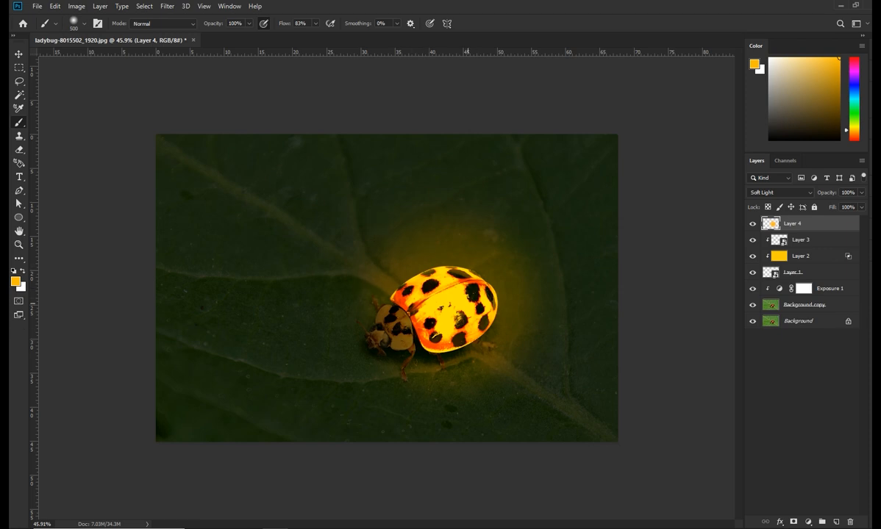
scroll(411, 321, up, 7)
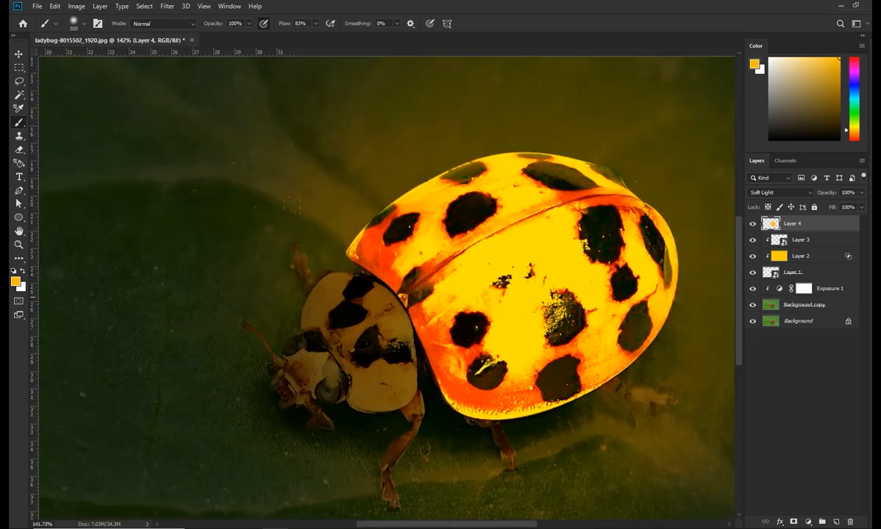
drag(445, 368, 393, 262)
key(v)
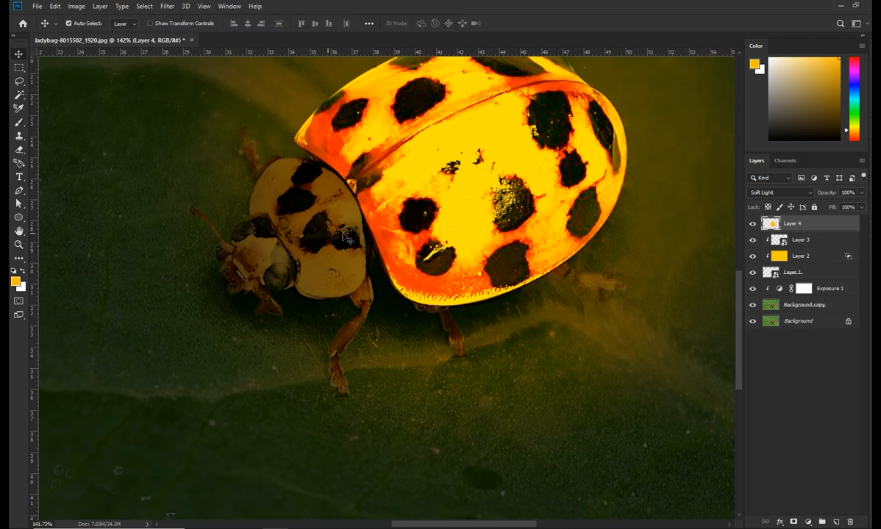
Step: Trace the pale spotted plate between the head and the shell with the Pen tool and turn the path into a selection
click(773, 313)
key(p)
scroll(283, 161, up, 4)
click(219, 278)
drag(250, 186, 311, 159)
drag(397, 194, 424, 214)
drag(450, 283, 453, 314)
drag(459, 378, 482, 258)
drag(457, 294, 441, 305)
drag(348, 300, 327, 284)
drag(337, 268, 344, 247)
drag(313, 202, 280, 154)
drag(281, 155, 242, 253)
click(262, 194)
key(ctrl+Return)
Step: Add a new layer above Layer 3 and paint golden yellow over the selected plate with a soft brush up to 175 px
click(781, 241)
click(836, 522)
scroll(545, 263, down, 1)
key(b)
mouse_move(313, 157)
mouse_down()
mouse_move(368, 151)
mouse_move(426, 179)
mouse_up()
key(bracketright)
key(bracketright)
key(bracketright)
key(bracketright)
key(bracketright)
mouse_move(323, 132)
mouse_down()
mouse_move(371, 136)
mouse_move(474, 257)
mouse_up()
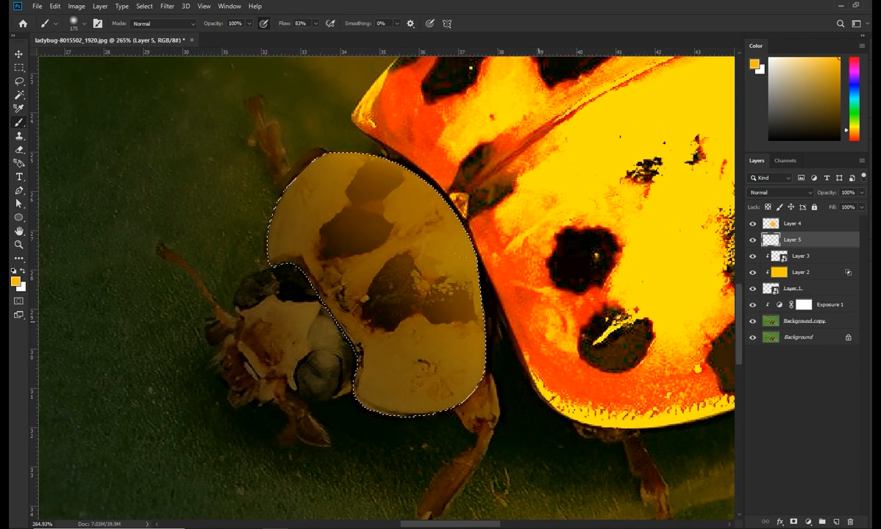
Step: Reduce the brush to 10 px and paint a thin golden highlight along the plate's edge facing the shell
key(bracketleft)
key(bracketleft)
key(bracketleft)
key(bracketleft)
key(bracketleft)
key(bracketleft)
key(bracketleft)
key(bracketleft)
key(bracketleft)
key(bracketleft)
key(bracketleft)
scroll(425, 154, up, 4)
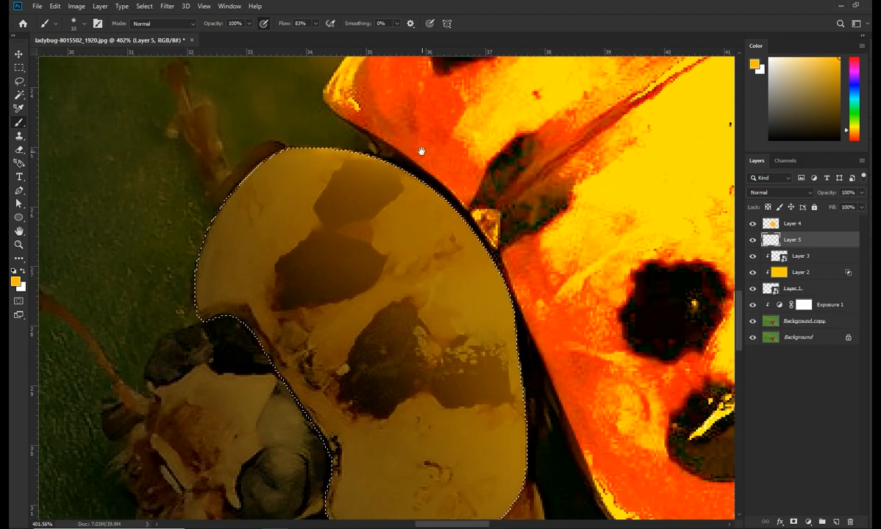
mouse_move(420, 159)
mouse_down()
mouse_move(494, 253)
mouse_move(522, 347)
mouse_move(544, 198)
mouse_up()
key(space)
key(bracketright)
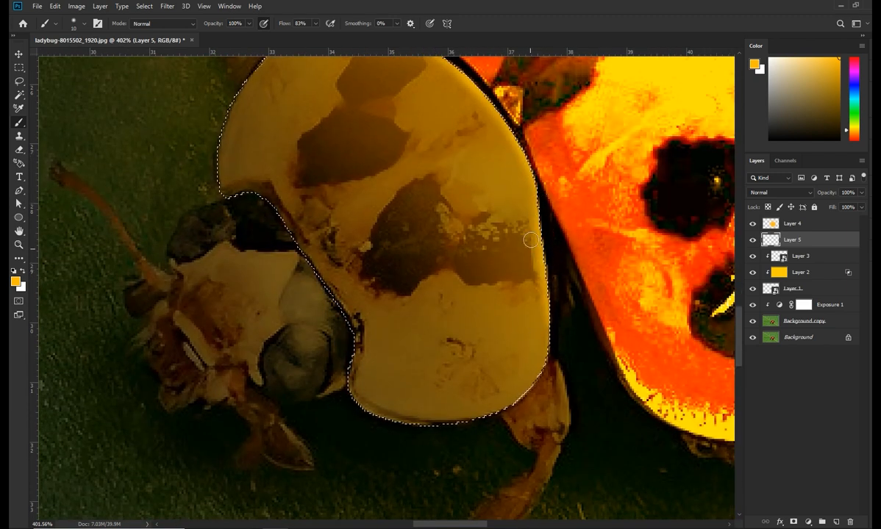
Step: Brighten the plate's shell-side edge with an 80 px brush and set Layer 5's blend mode to Overlay
scroll(550, 246, down, 8)
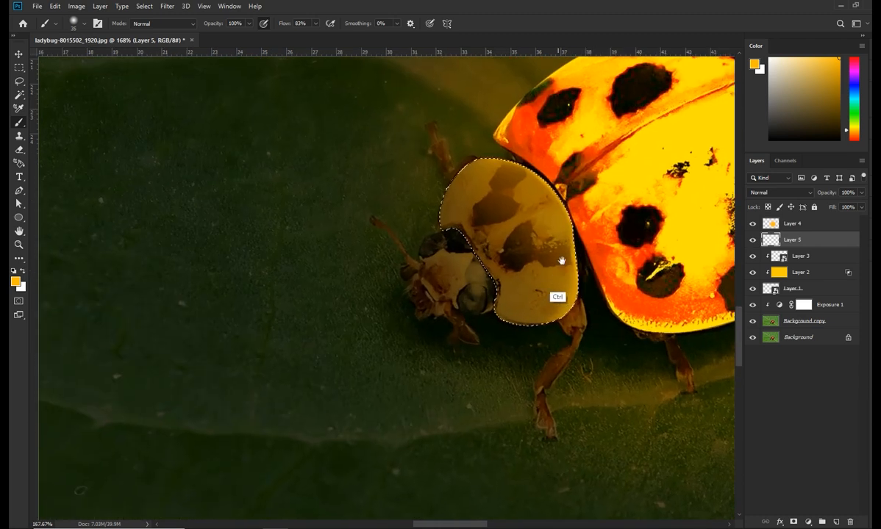
scroll(552, 261, up, 3)
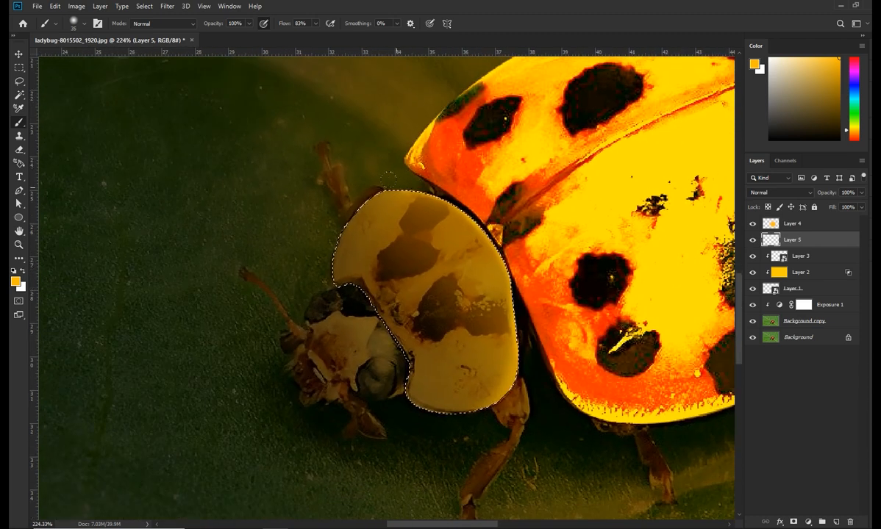
key(bracketright)
key(bracketright)
key(bracketright)
key(bracketright)
key(bracketright)
key(bracketright)
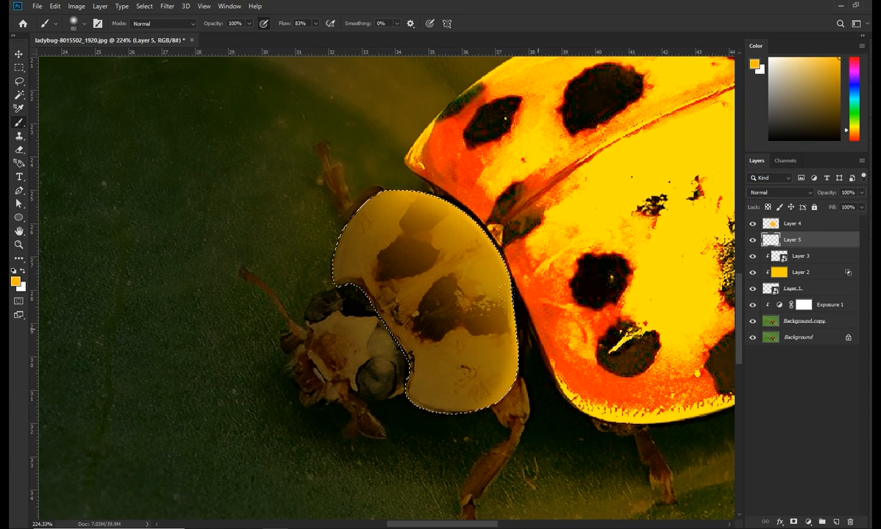
click(803, 195)
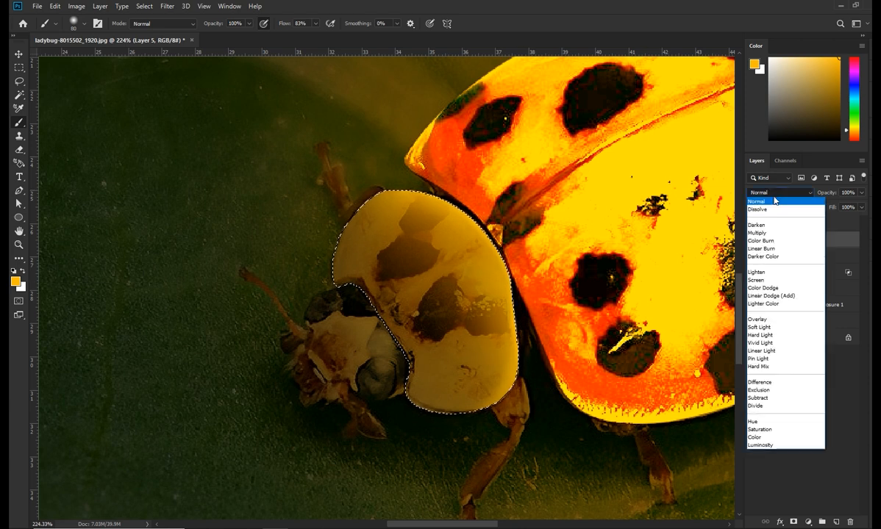
click(765, 322)
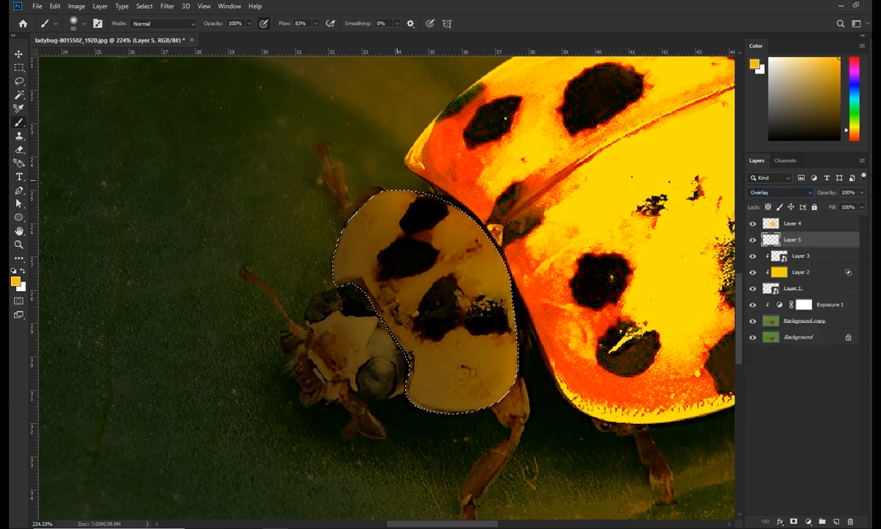
Step: Add another layer above Layer 5, paint golden light along the plate's shell-side edge with the 80 px brush, and deselect
key(ctrl+shift+alt+n)
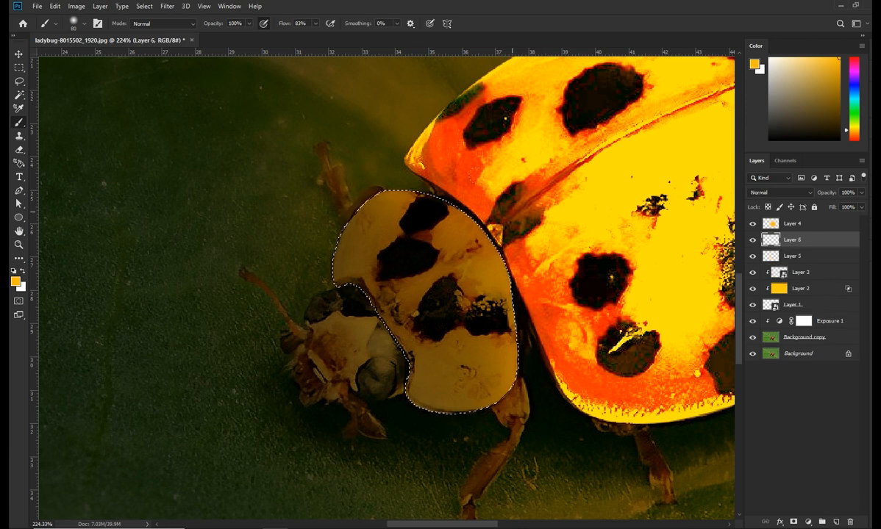
mouse_move(542, 312)
mouse_down()
mouse_move(525, 286)
mouse_move(528, 316)
mouse_move(512, 231)
mouse_up()
drag(568, 216, 579, 257)
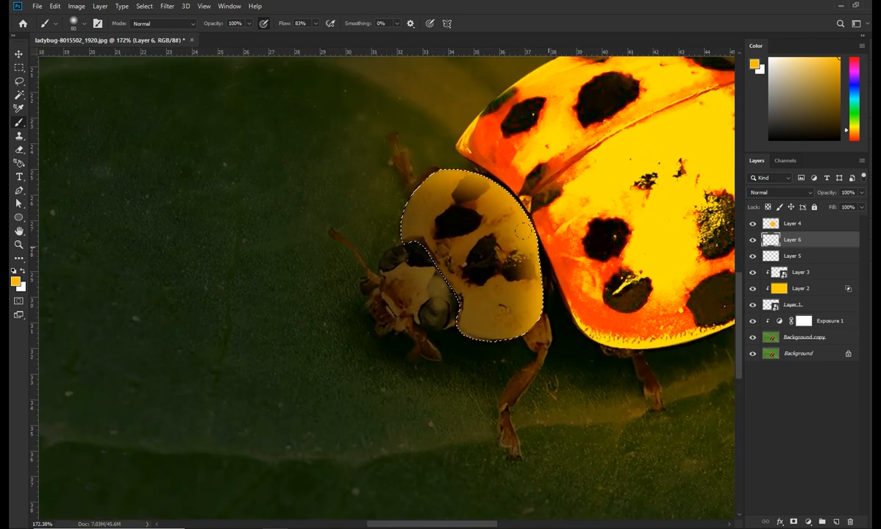
scroll(680, 260, down, 4)
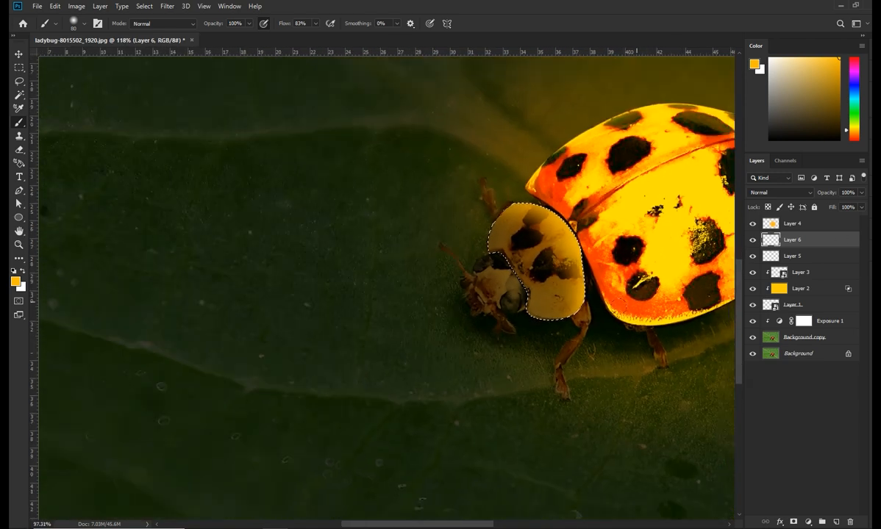
drag(663, 304, 527, 327)
scroll(525, 298, up, 1)
key(ctrl+d)
scroll(524, 279, down, 5)
scroll(523, 278, up, 2)
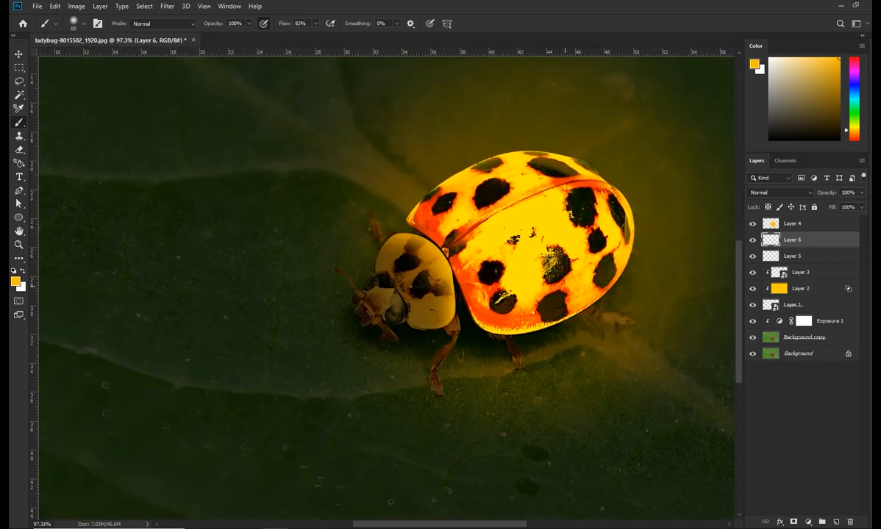
Step: Add a new layer at the top of the stack and set its blend mode to Soft Light
scroll(523, 279, down, 4)
scroll(526, 308, up, 3)
key(v)
scroll(557, 335, down, 1)
key(ctrl+shift+alt+e)
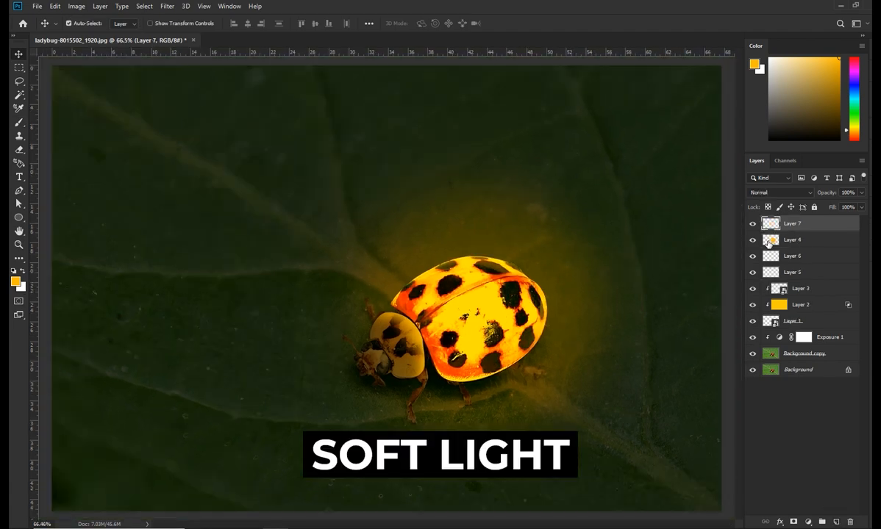
click(778, 193)
click(763, 328)
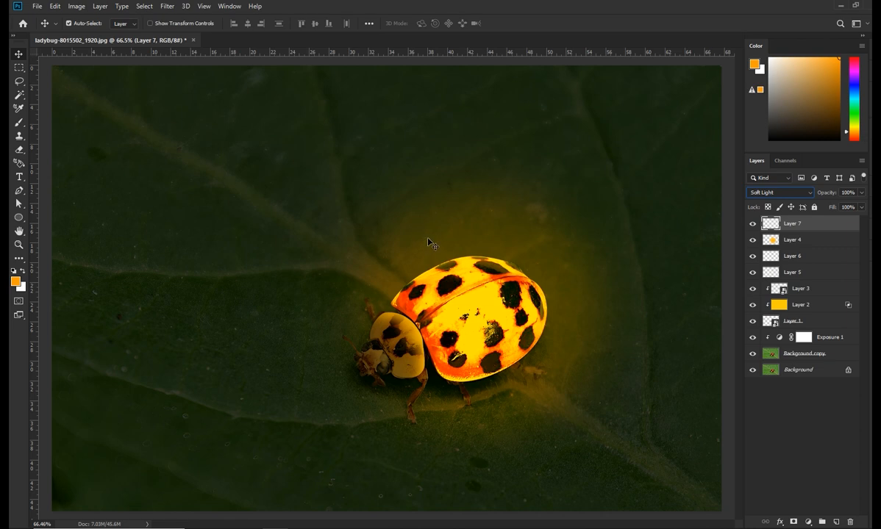
Step: Paint a wide orange glow around the ladybug on Layer 7 with a 1400 px brush and set the layer's opacity to 76%
key(b)
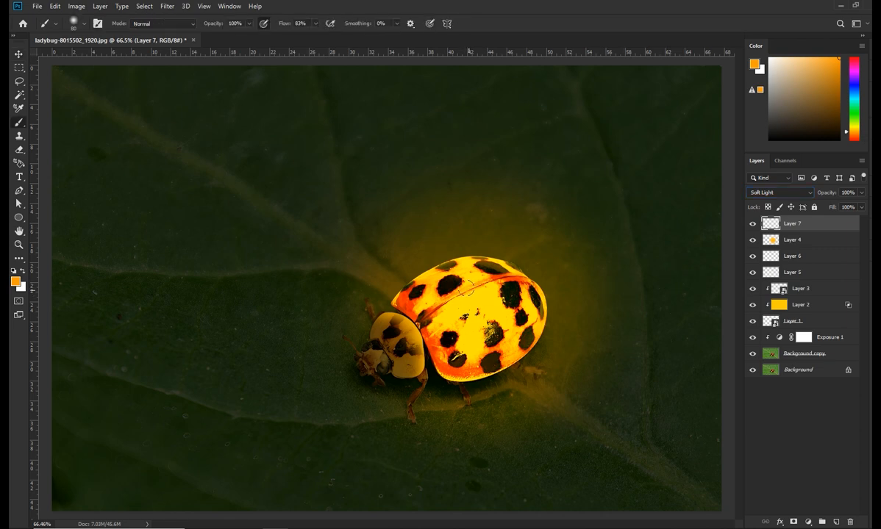
key(ctrl+minus)
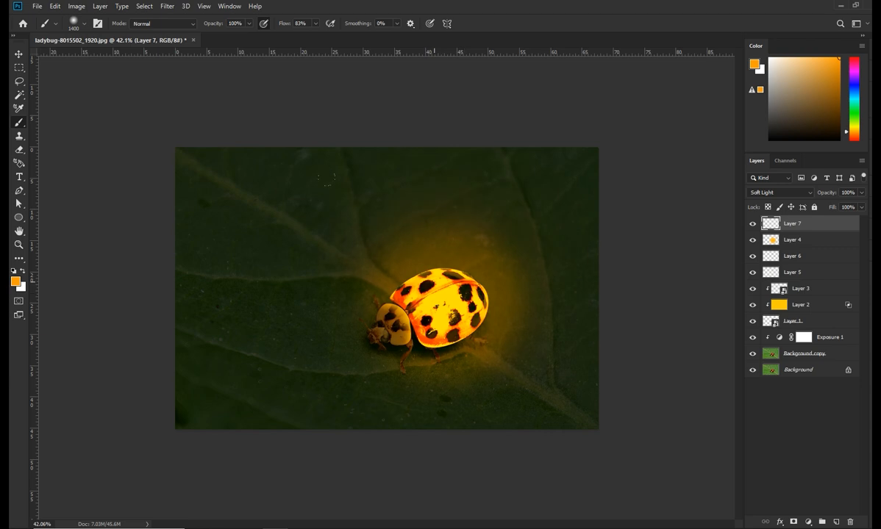
click(436, 266)
click(246, 121)
mouse_move(612, 273)
mouse_down()
mouse_move(578, 274)
mouse_move(604, 274)
mouse_up()
drag(823, 194, 813, 195)
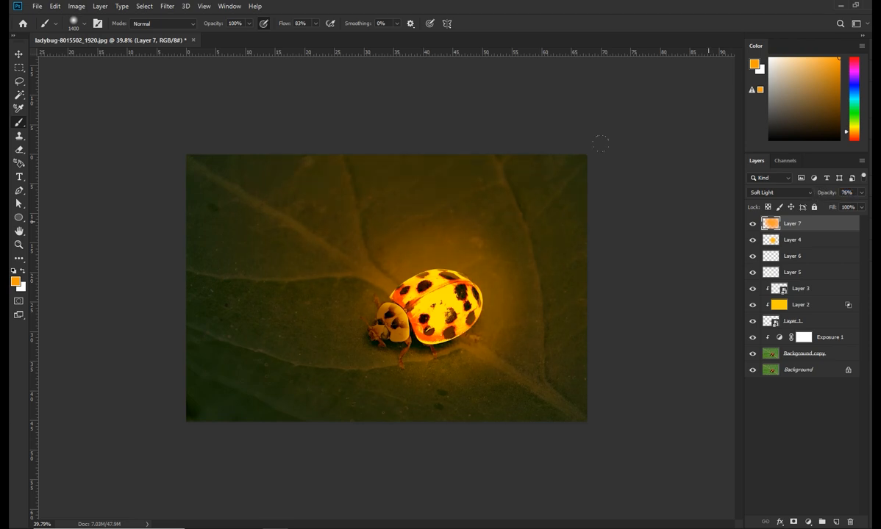
Step: Scale down the yellow glow on Layer 4 so it sits closer to the shell
click(797, 239)
key(ctrl+t)
mouse_move(572, 287)
mouse_down()
mouse_move(533, 299)
mouse_move(548, 300)
mouse_up()
key(Return)
key(b)
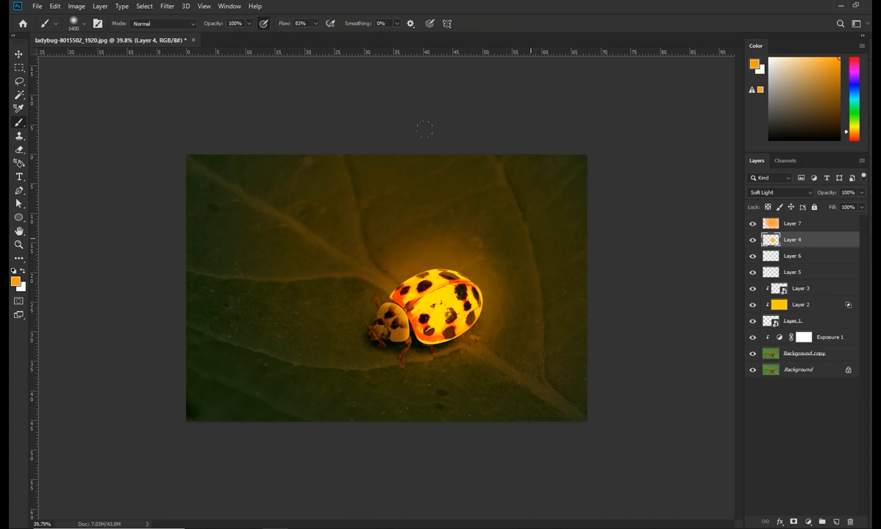
key(v)
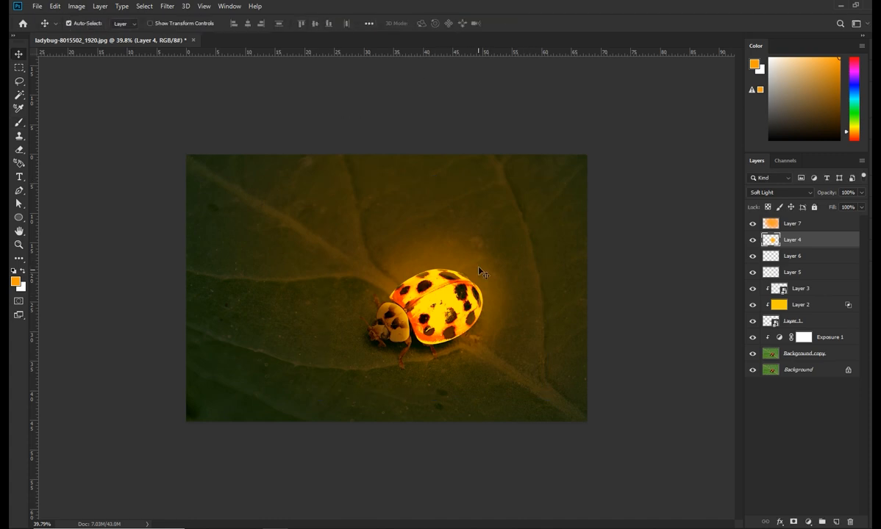
click(803, 356)
click(808, 522)
click(772, 318)
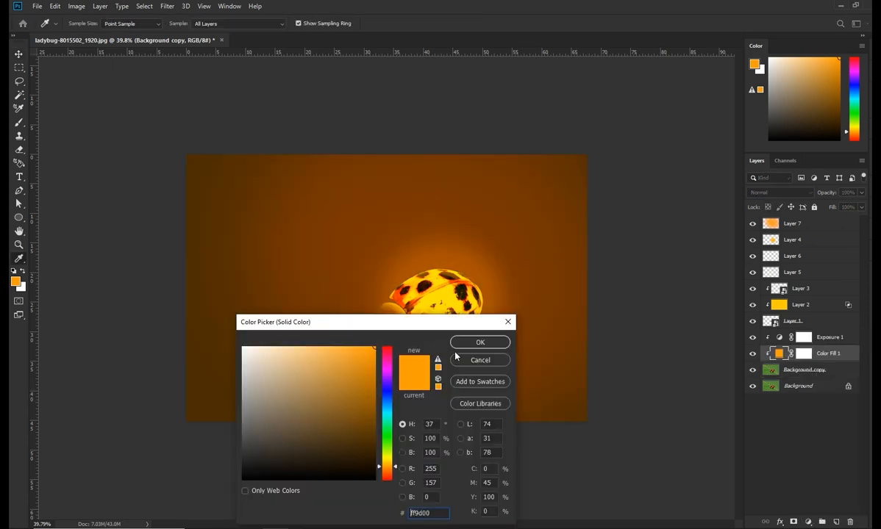
click(478, 360)
Step: Add an orange Solid Color fill (ff9d00) above Exposure 1 and clip it to the layers below
click(807, 522)
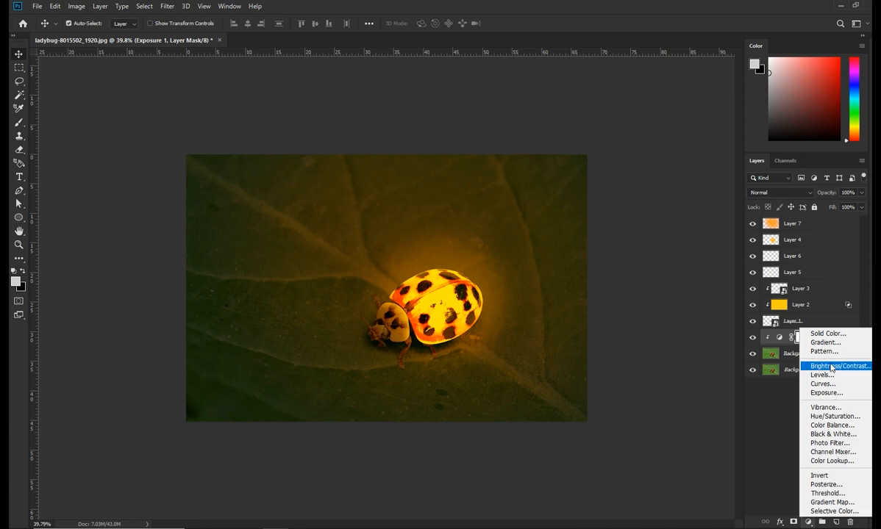
click(826, 334)
click(493, 340)
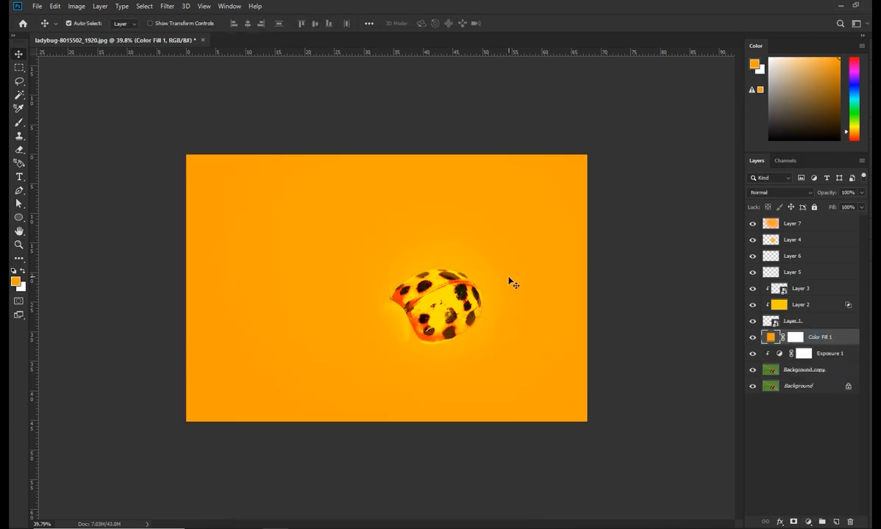
right_click(847, 339)
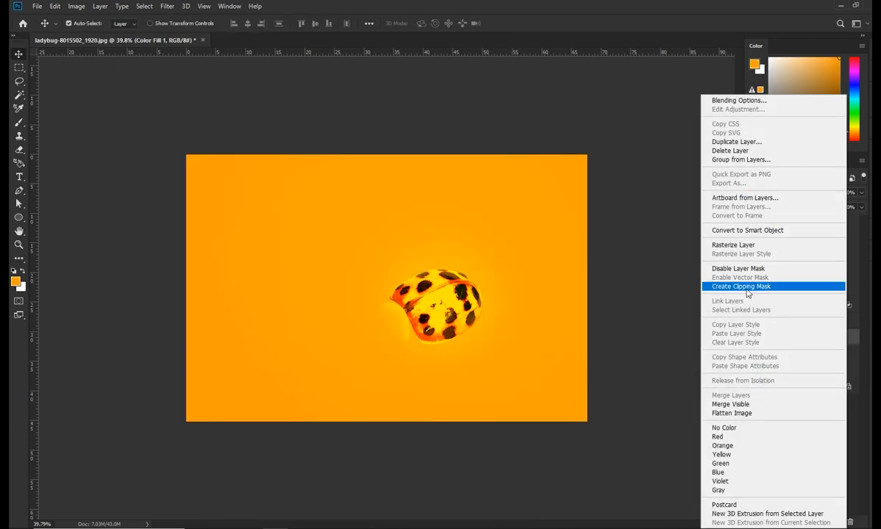
click(702, 282)
Step: Split Color Fill 1's Underlying Layer Blend If sliders to blend the orange into the leaf, with the light end at 177 / 255
double_click(838, 338)
drag(620, 239, 675, 239)
drag(620, 239, 664, 241)
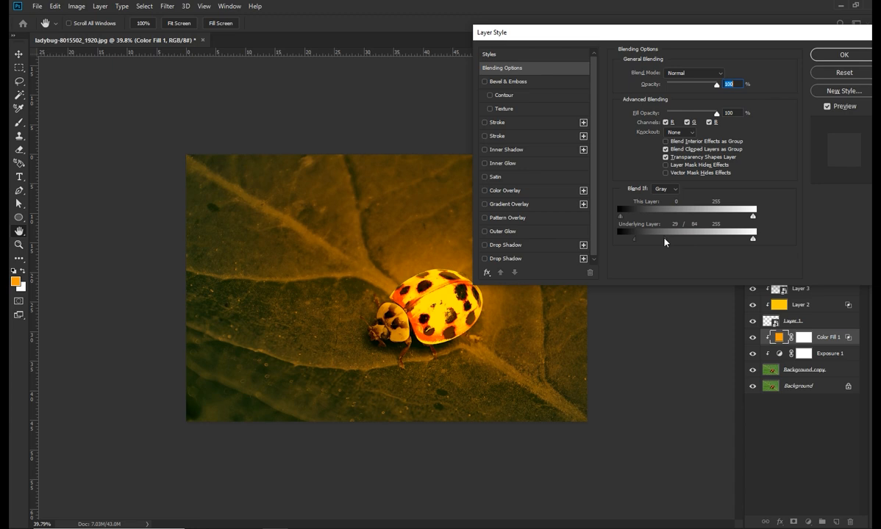
drag(753, 239, 711, 240)
drag(633, 243, 639, 240)
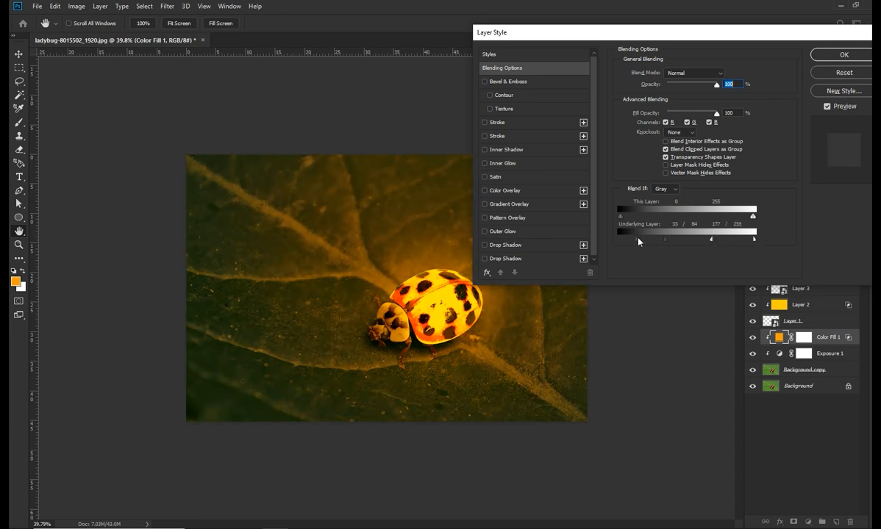
drag(660, 241, 637, 243)
drag(651, 36, 684, 41)
drag(669, 248, 673, 249)
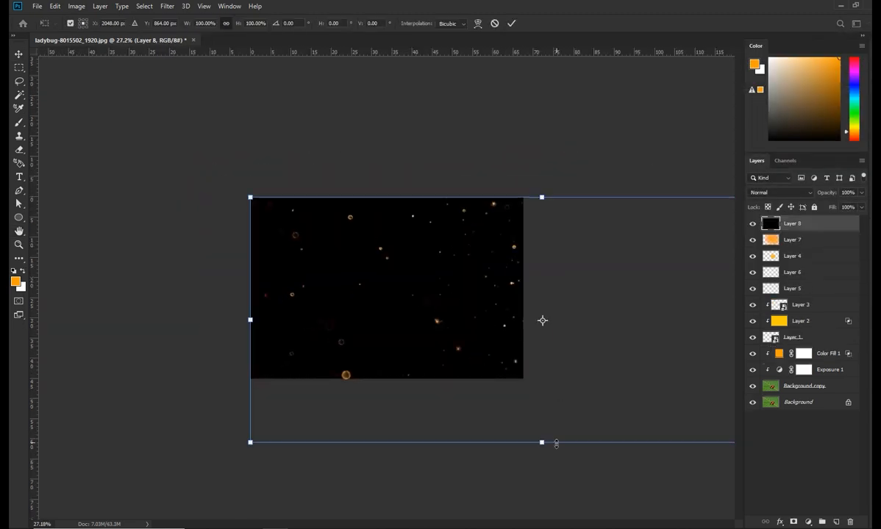
Step: Scale down and reposition the particle image on Layer 8 so that it fits over the canvas
drag(556, 444, 544, 382)
drag(625, 335, 468, 334)
drag(427, 383, 429, 388)
key(Return)
Step: Try several blend modes on Layer 8's particles and set Color Dodge
click(769, 193)
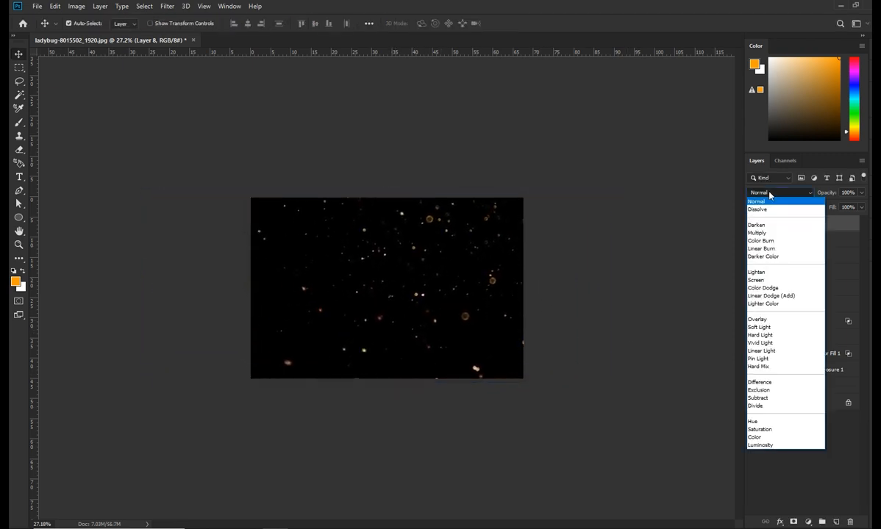
click(755, 294)
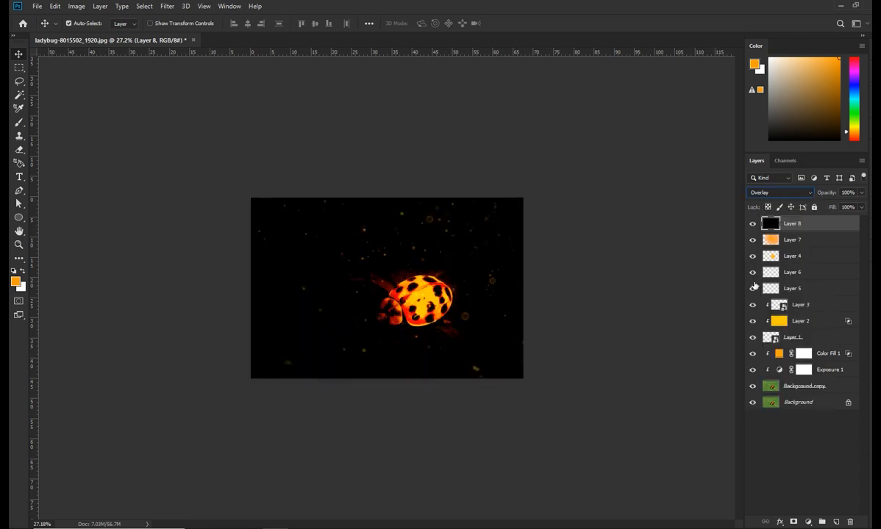
click(771, 192)
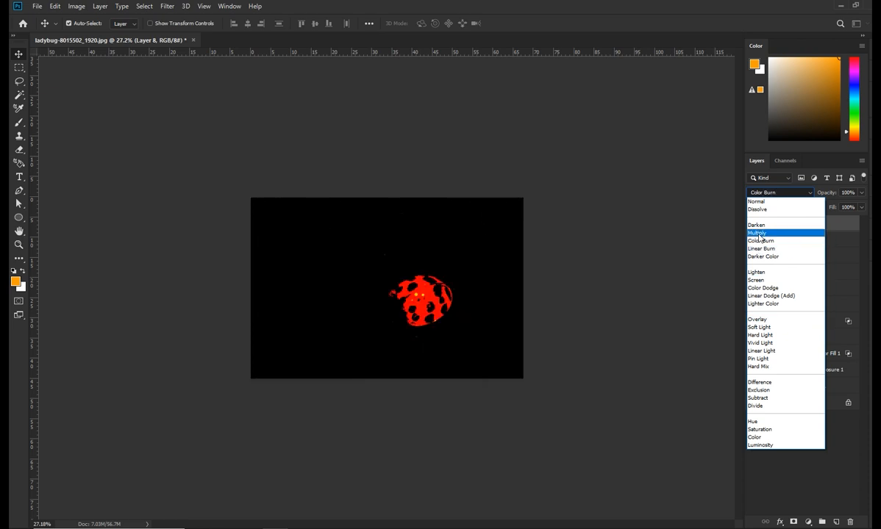
click(756, 280)
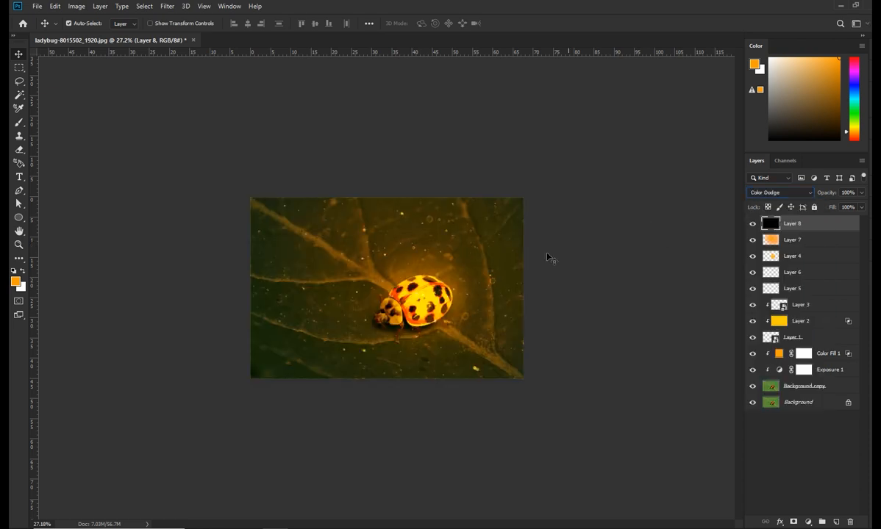
Step: Scale down the bokeh image on Layer 9 to cover the canvas and set its blend mode to Linear Dodge (Add)
key(ctrl+plus)
key(ctrl+plus)
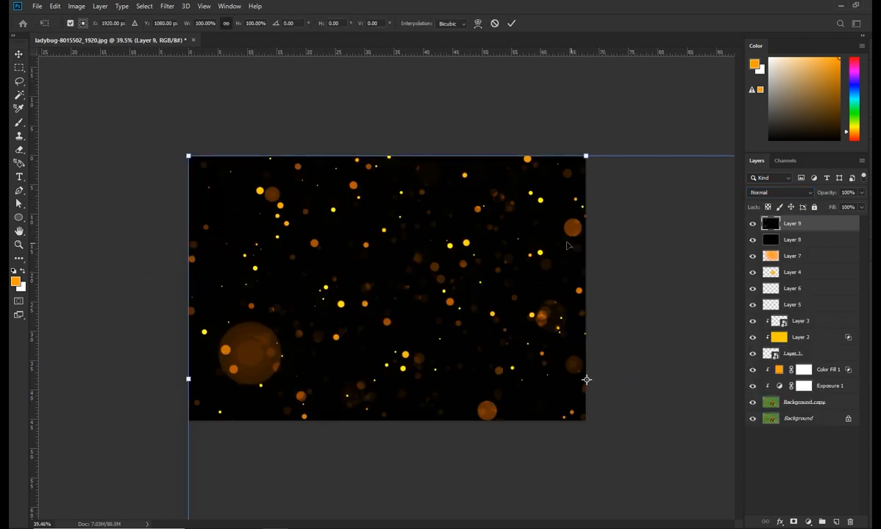
scroll(567, 246, down, 5)
drag(513, 206, 514, 287)
drag(554, 344, 437, 256)
drag(398, 391, 398, 369)
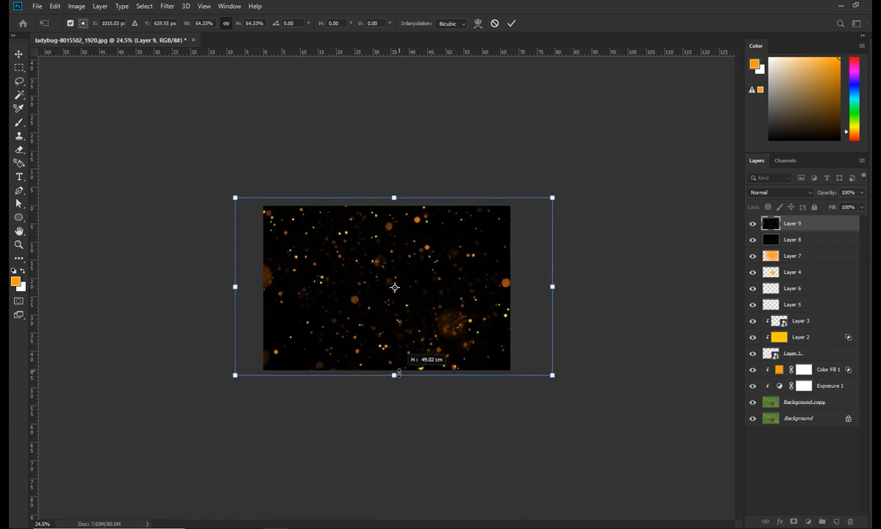
scroll(394, 287, up, 3)
key(Return)
click(779, 192)
click(772, 298)
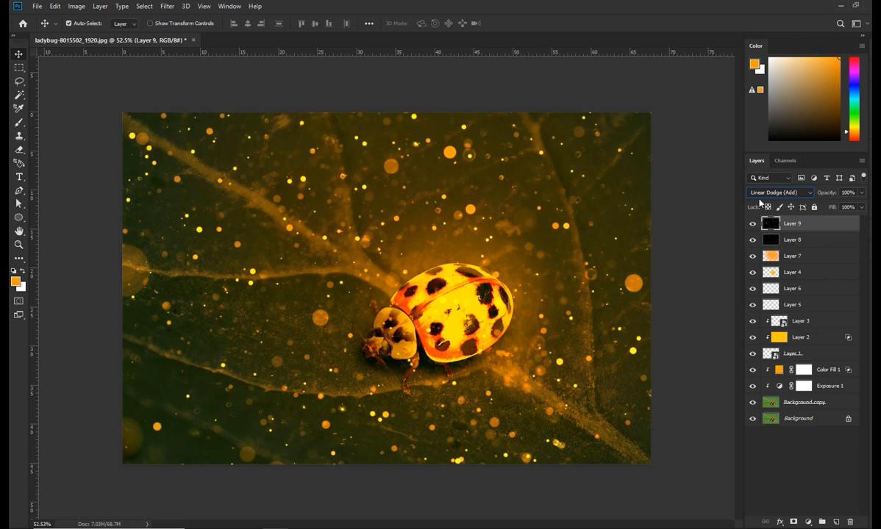
Step: Add a mask to Layer 9 and erase the bokeh around the image's outer areas with a 1000 px eraser
scroll(464, 240, down, 2)
click(794, 521)
key(e)
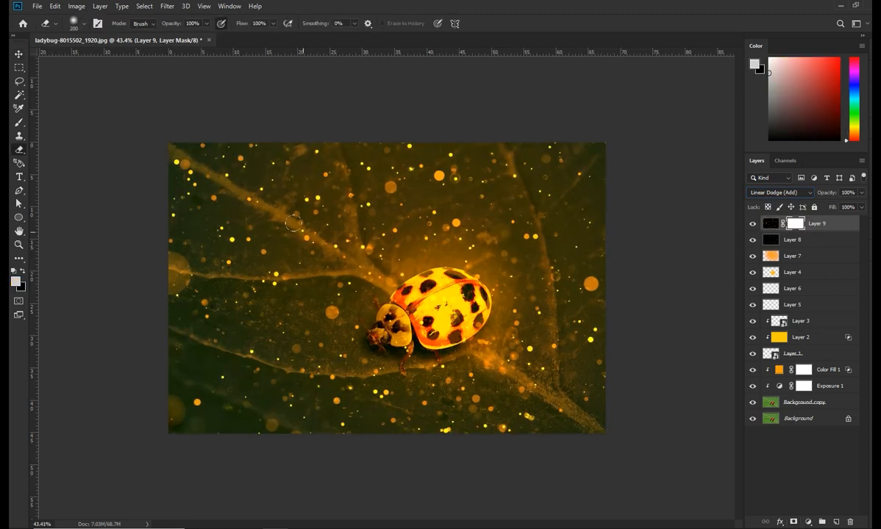
key(bracketright)
key(bracketright)
key(bracketright)
key(bracketright)
key(bracketright)
key(bracketright)
key(bracketright)
key(bracketright)
mouse_move(580, 109)
mouse_down()
mouse_move(430, 96)
mouse_move(199, 139)
mouse_move(155, 257)
mouse_move(287, 492)
mouse_move(470, 507)
mouse_move(499, 74)
mouse_up()
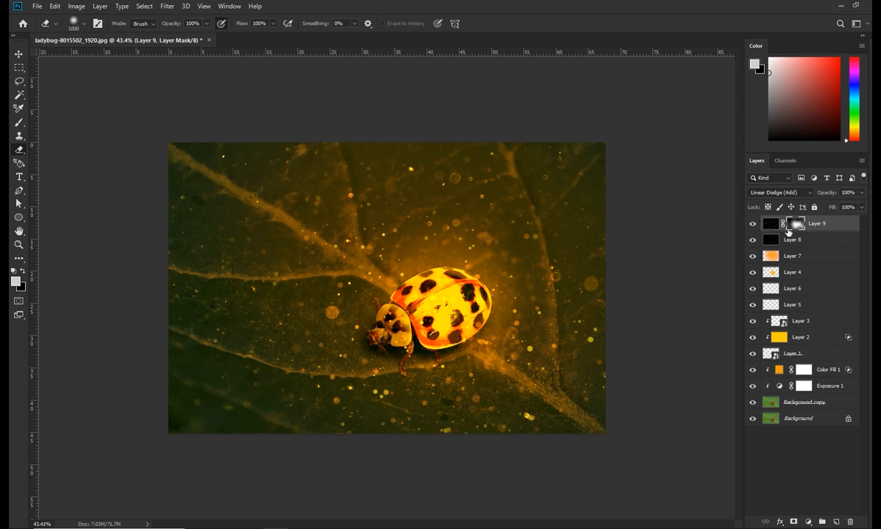
Step: Compare the image with and without Color Fill 1 and fade its orange tint toward the outer leaf on its mask with a 700 px eraser
click(752, 370)
click(752, 370)
click(752, 370)
click(752, 370)
click(806, 370)
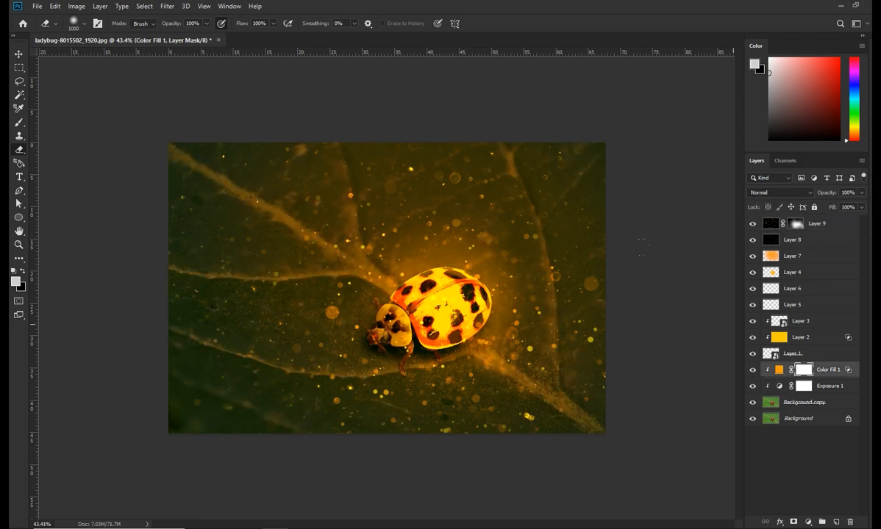
key(bracketleft)
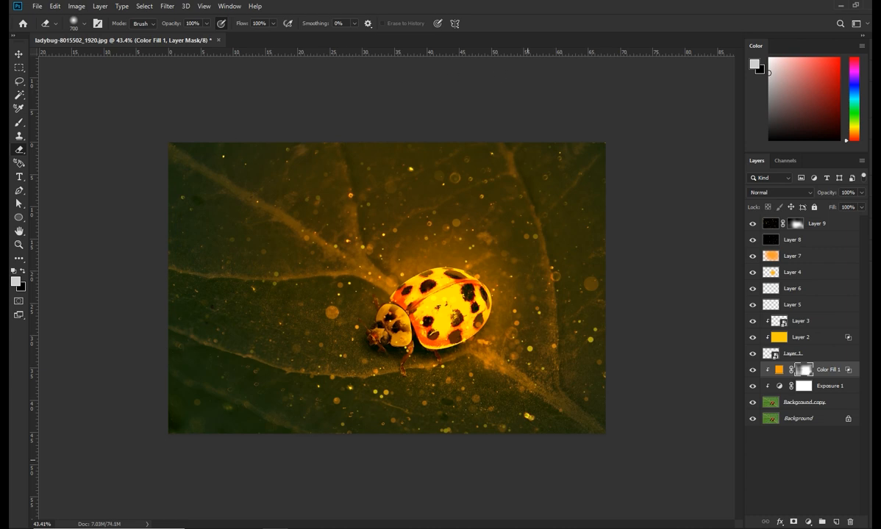
Step: Lower the exposure in the Exposure 1 adjustment to darken the leaf around the ladybug
double_click(779, 386)
drag(574, 186, 569, 181)
click(713, 109)
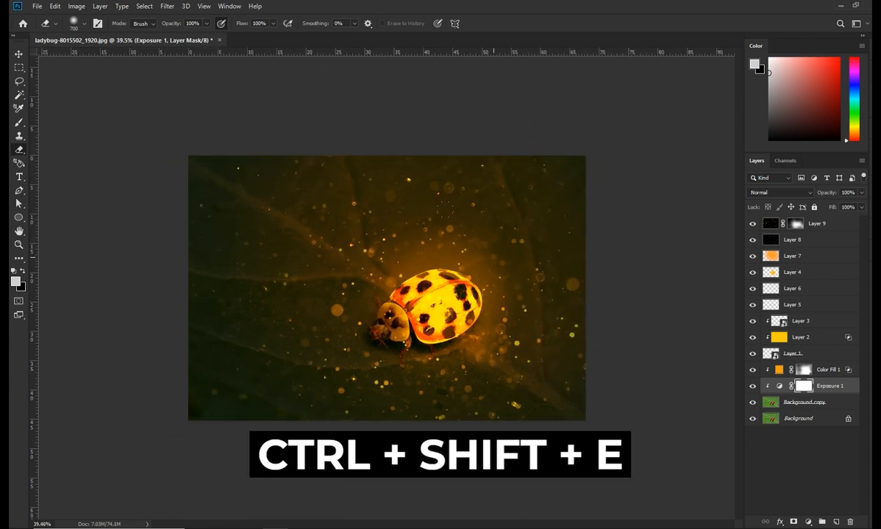
Step: Stamp all visible layers into a new layer above Layer 9 and convert it to a smart object
key(v)
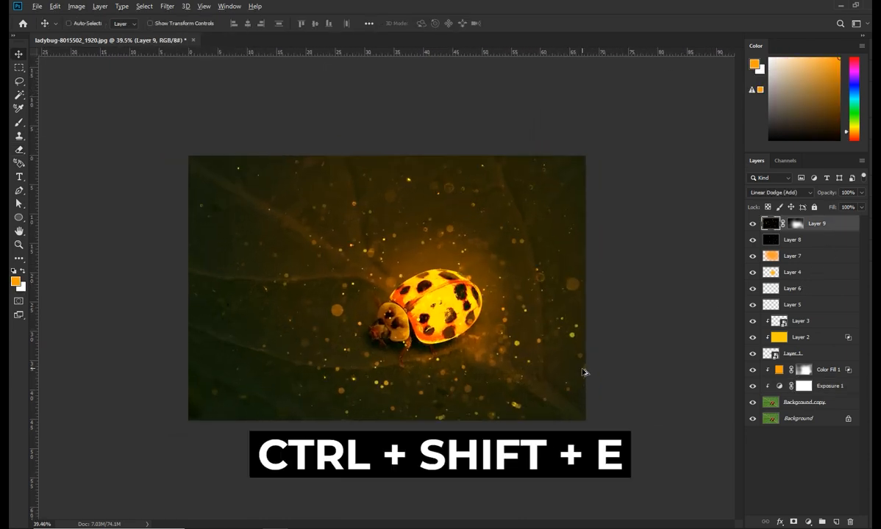
key(ctrl+shift+alt+e)
right_click(822, 228)
click(684, 219)
Step: Start a Camera Raw Filter with Temperature +13, Exposure +0.30, Contrast +47, Highlights -45, Shadows +13, Whites +14, Texture -13 and Clarity +16
click(167, 6)
click(191, 79)
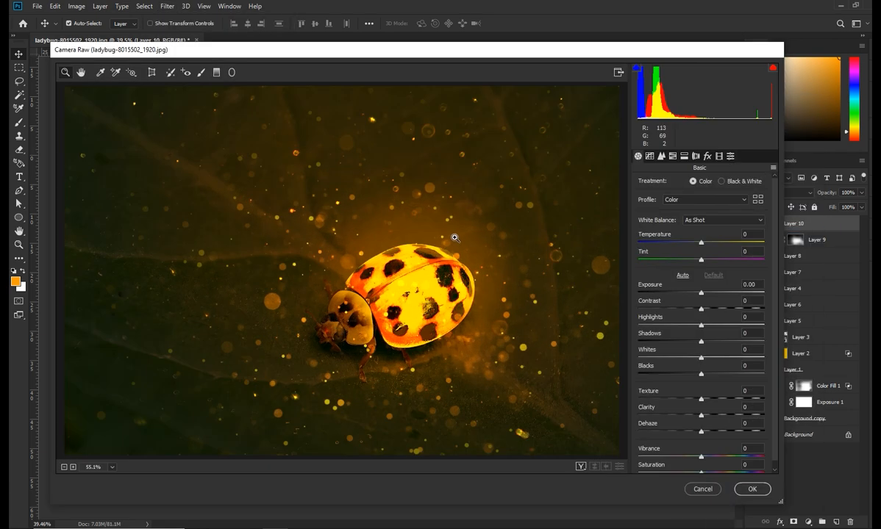
drag(701, 242, 709, 245)
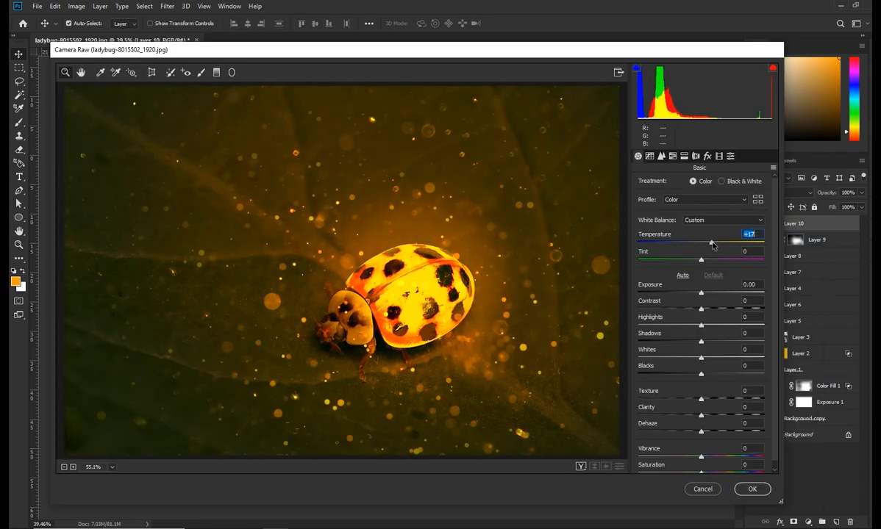
drag(701, 292, 709, 357)
drag(708, 400, 688, 401)
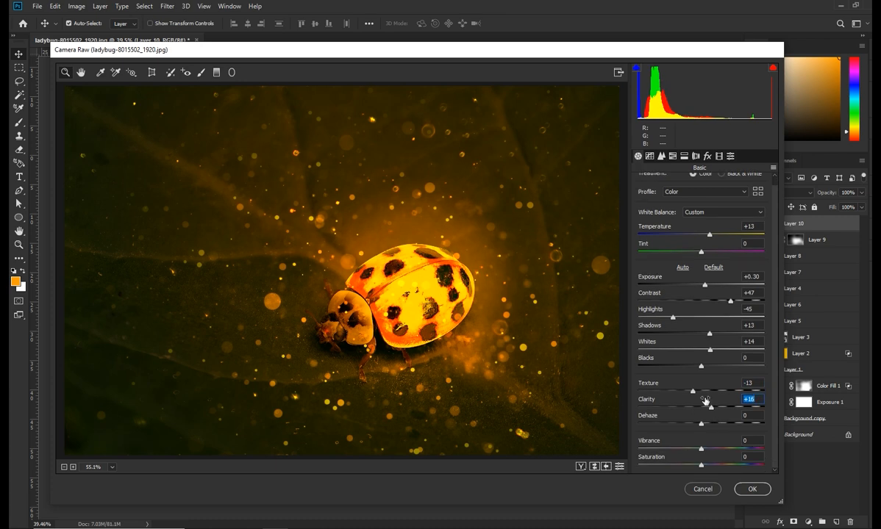
Step: Increase the sharpening and luminance noise reduction, and set Texture to +28 and Clarity to +5
click(661, 156)
drag(644, 286, 693, 287)
drag(645, 199, 668, 200)
click(638, 156)
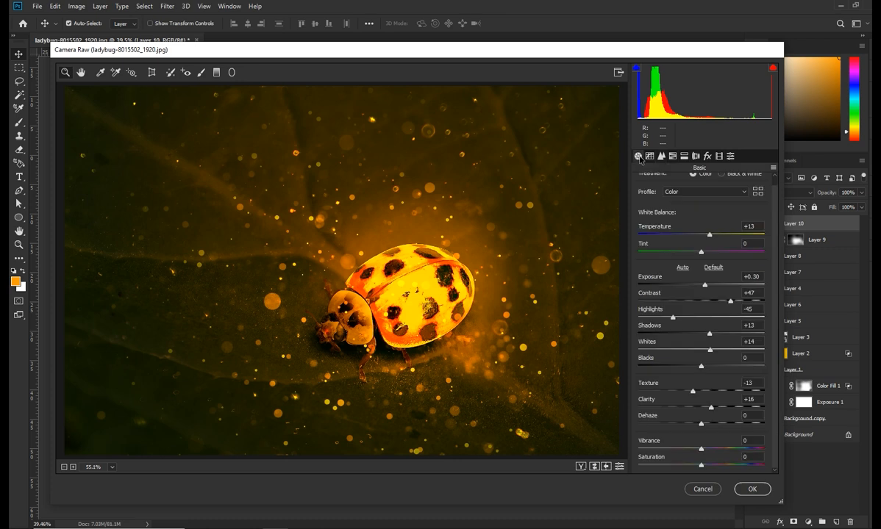
drag(710, 407, 725, 392)
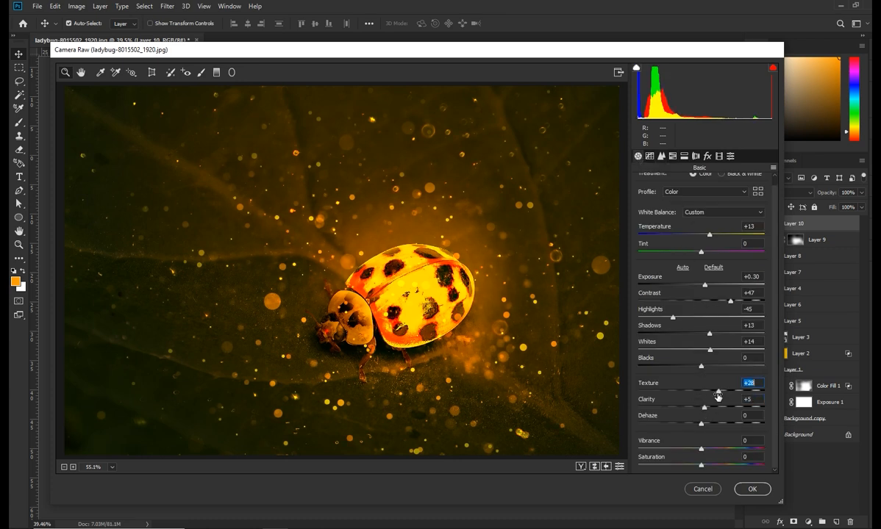
Step: Adjust the post-crop vignette and apply the Camera Raw Filter to Layer 10
click(672, 155)
click(707, 156)
drag(704, 292, 725, 311)
click(751, 489)
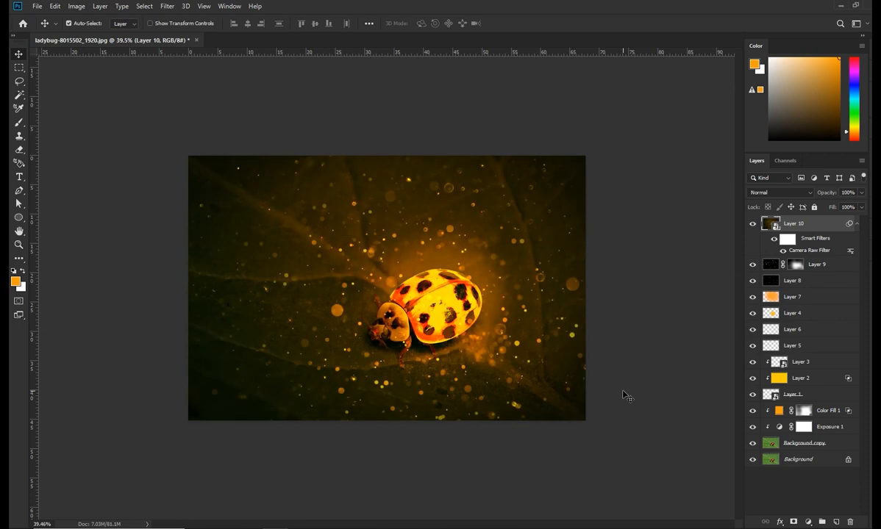